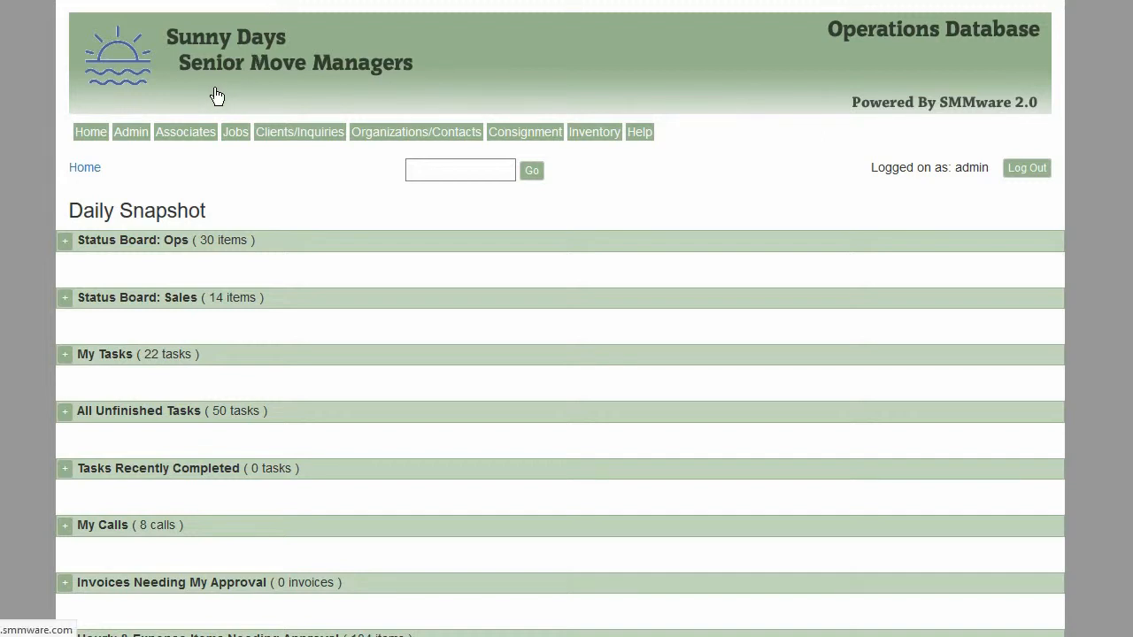
# Open My Availability and mark Monday 6/24 through Friday 6/28 as available from 8:00 to 8:00
pyautogui.click(186, 133)
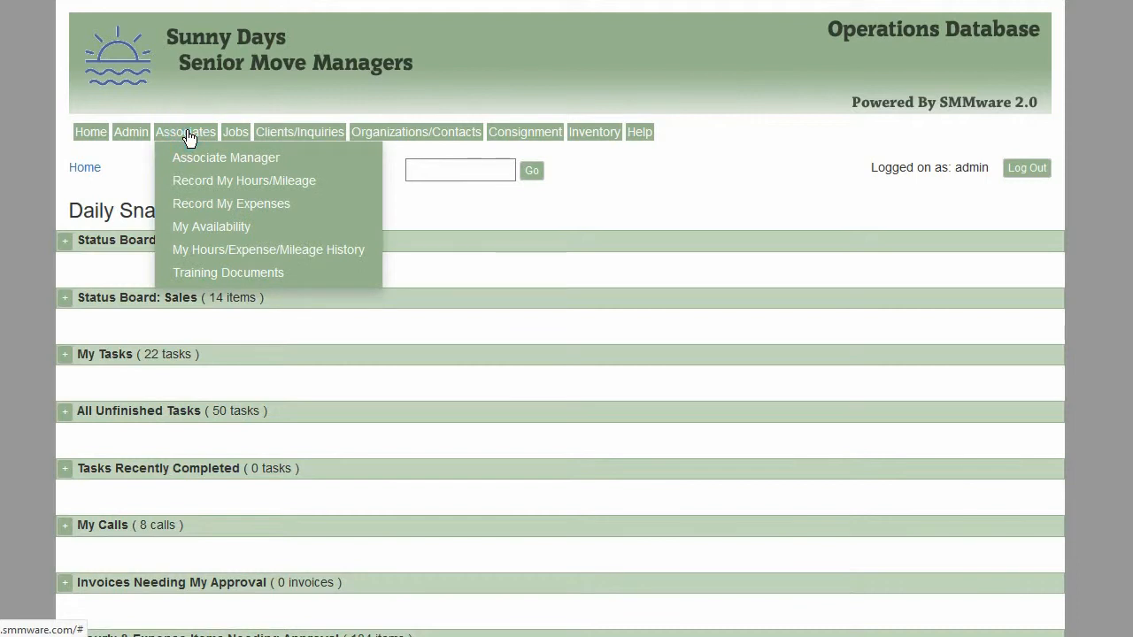
pyautogui.click(234, 228)
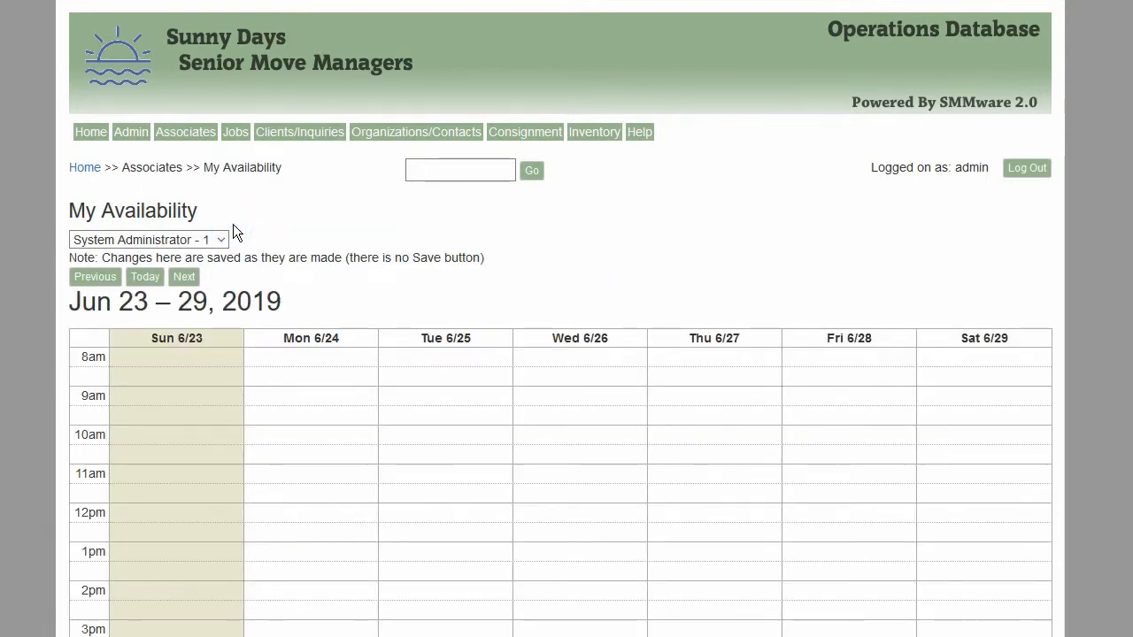
pyautogui.scroll(-2, 234, 232)
pyautogui.scroll(-1, 232, 224)
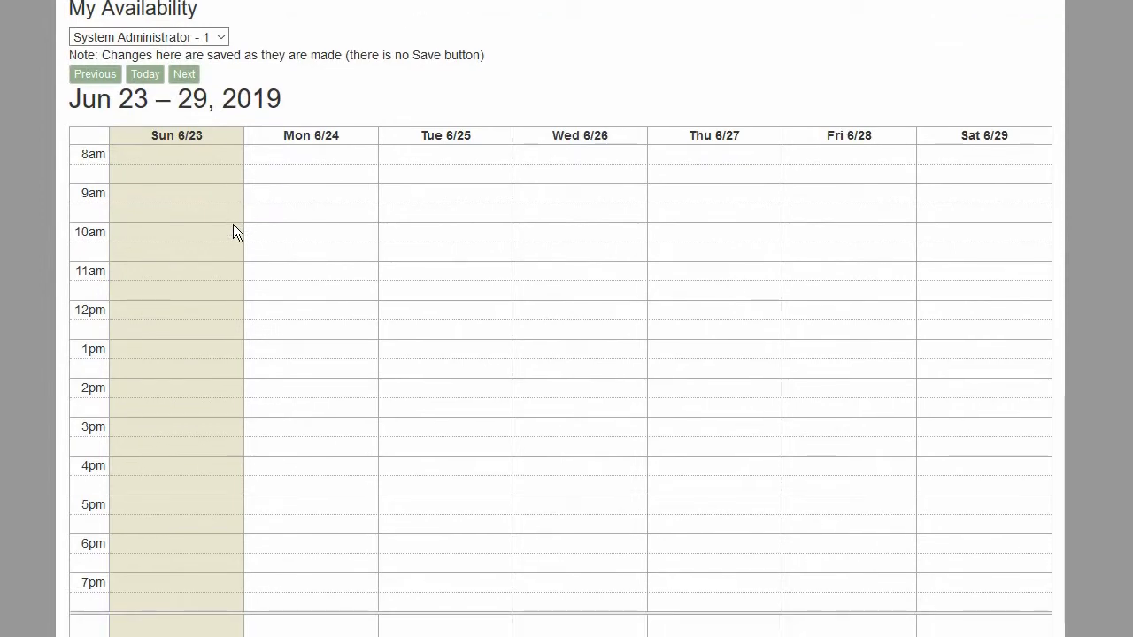
pyautogui.scroll(-1, 235, 232)
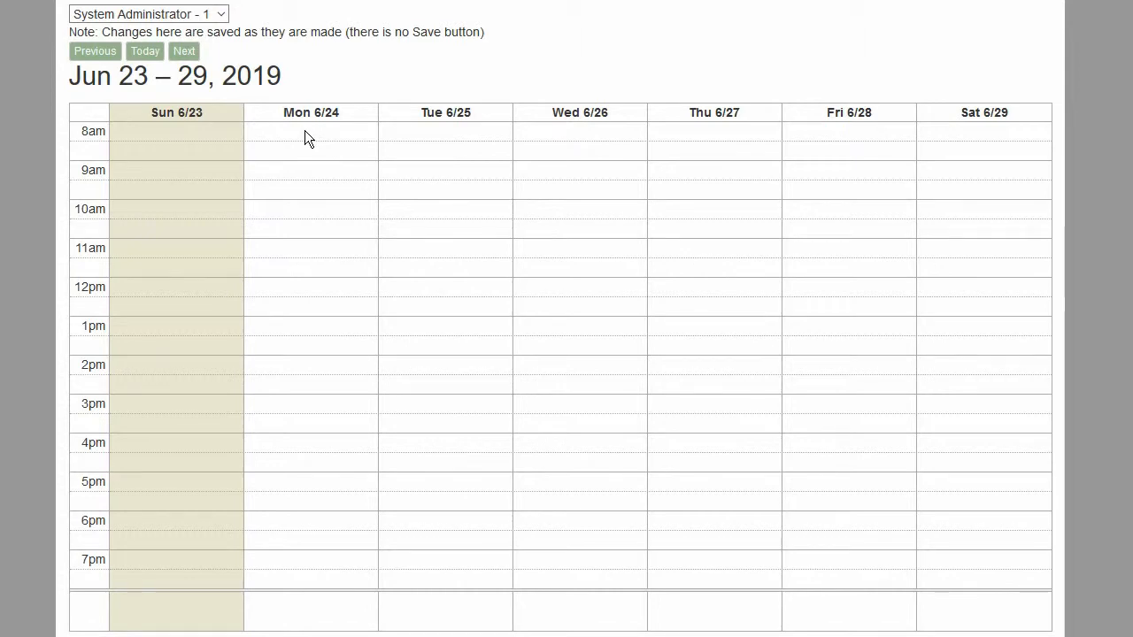
pyautogui.moveTo(305, 130); pyautogui.dragTo(327, 579)
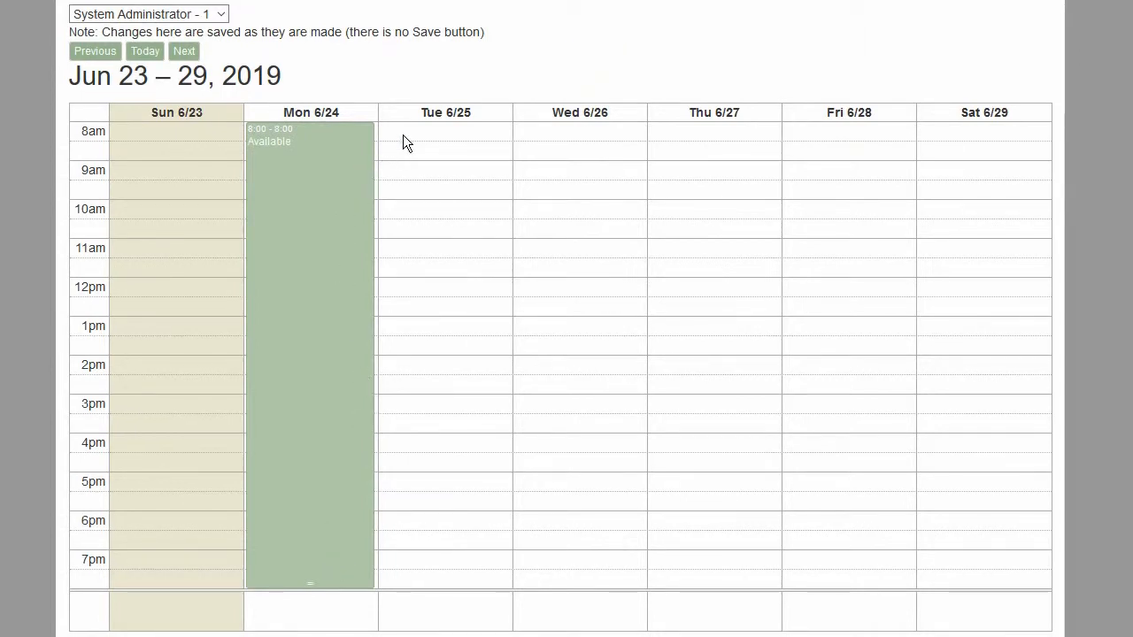
pyautogui.moveTo(402, 134)
pyautogui.mouseDown()
pyautogui.moveTo(450, 305)
pyautogui.moveTo(744, 514)
pyautogui.moveTo(876, 587)
pyautogui.mouseUp()
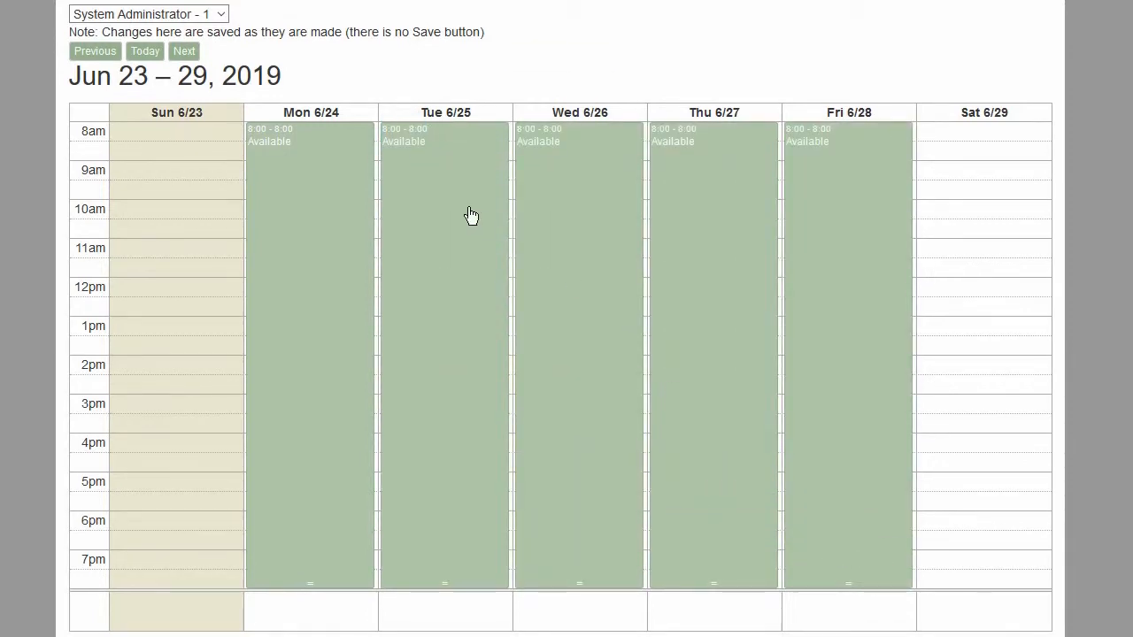
# Remove the availability blocks on Friday 6/28, Wednesday 6/26 and Thursday 6/27
pyautogui.click(819, 216)
pyautogui.click(605, 240)
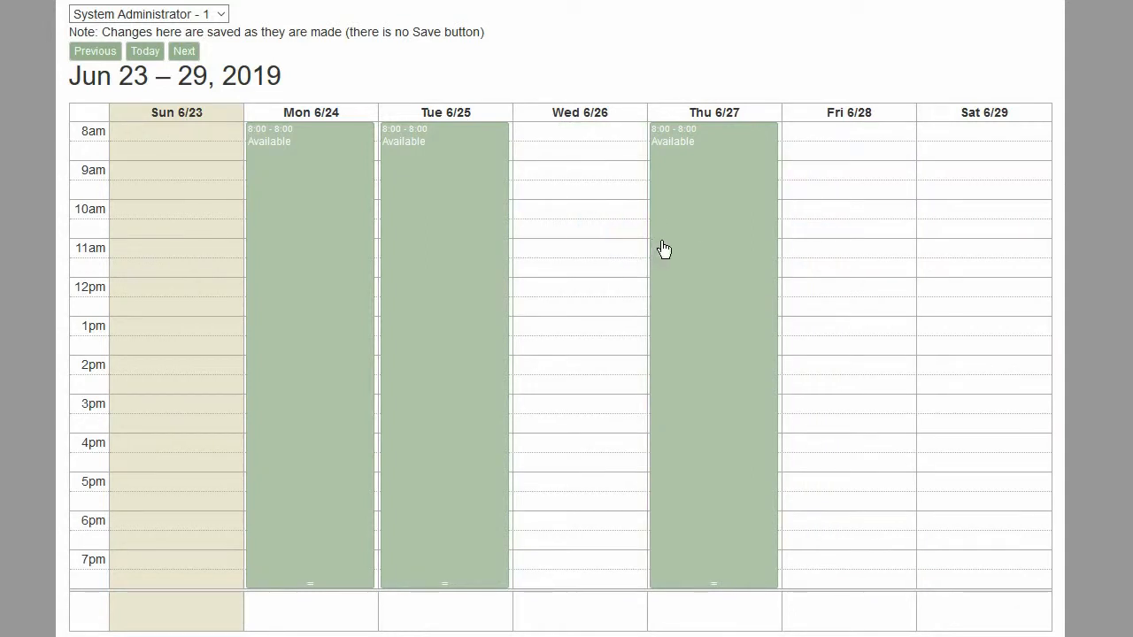
pyautogui.click(716, 264)
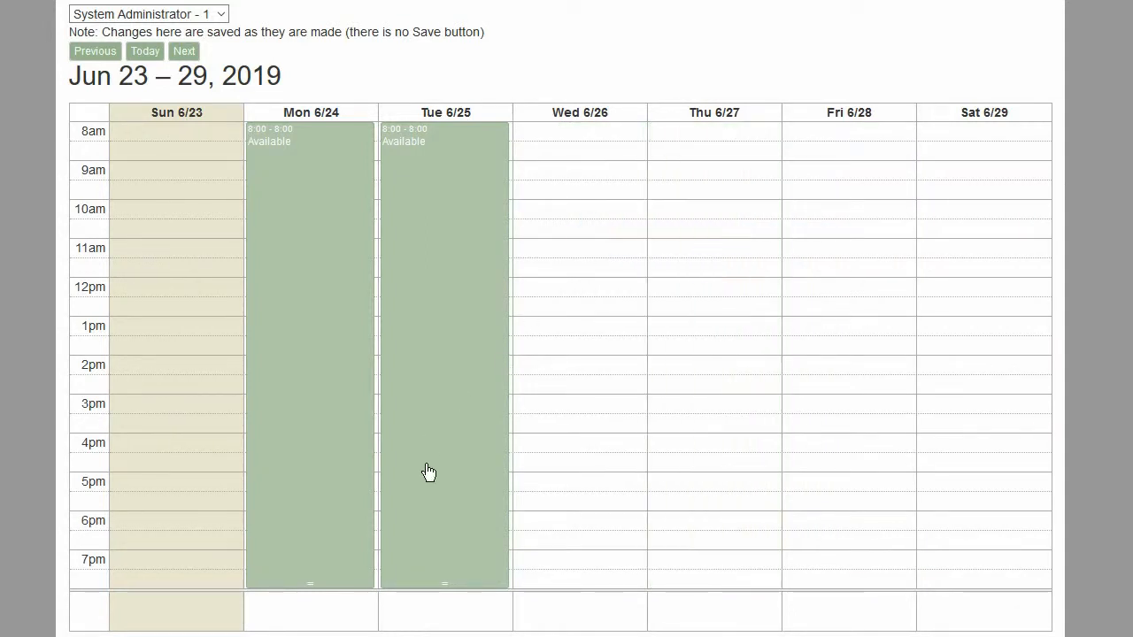
# Replace Tuesday's availability block with one on Wednesday 6/26 from 8:30 to 7:00
pyautogui.moveTo(434, 485); pyautogui.dragTo(546, 275)
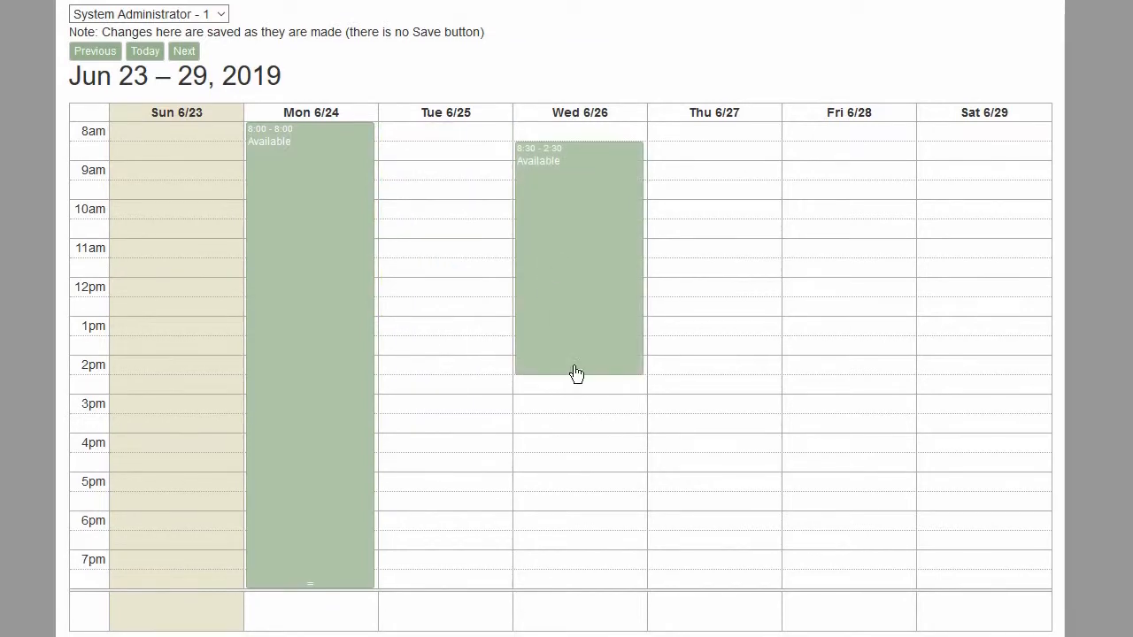
pyautogui.moveTo(574, 373); pyautogui.dragTo(579, 545)
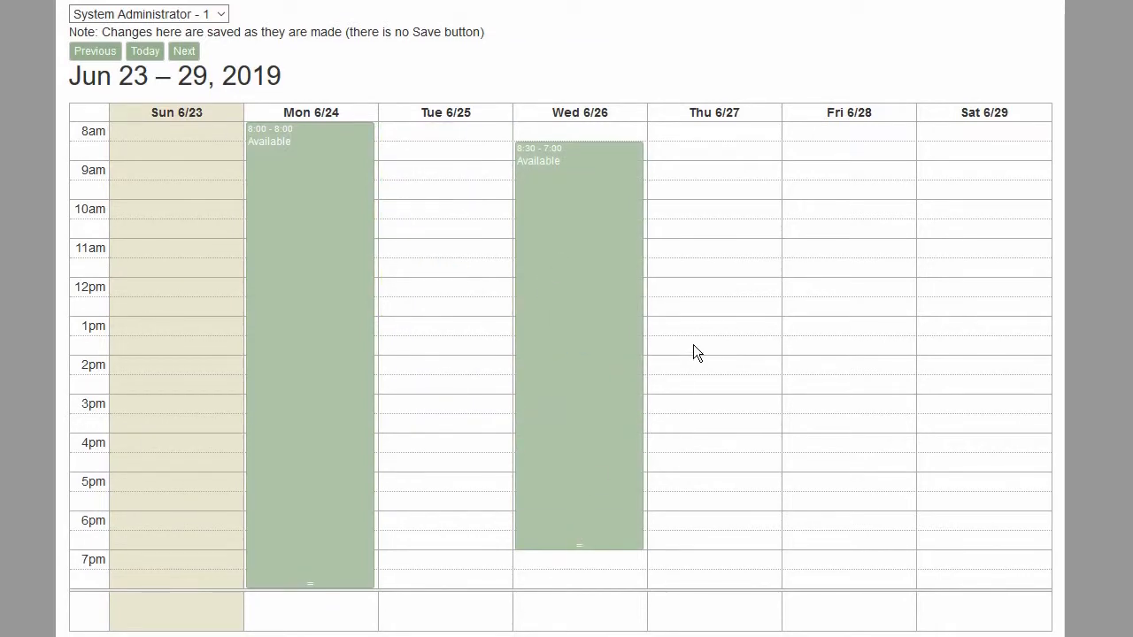
pyautogui.click(593, 285)
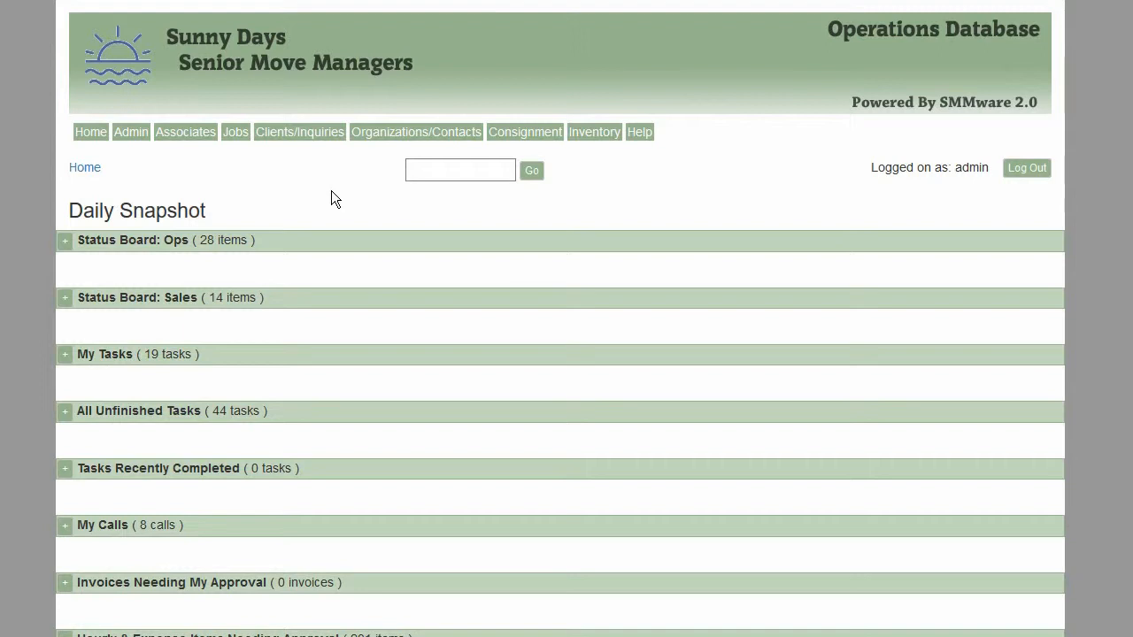
# Open My Unavailability and mark Wednesday 6/26 as unavailable from 8:00 to 6:00
pyautogui.click(193, 133)
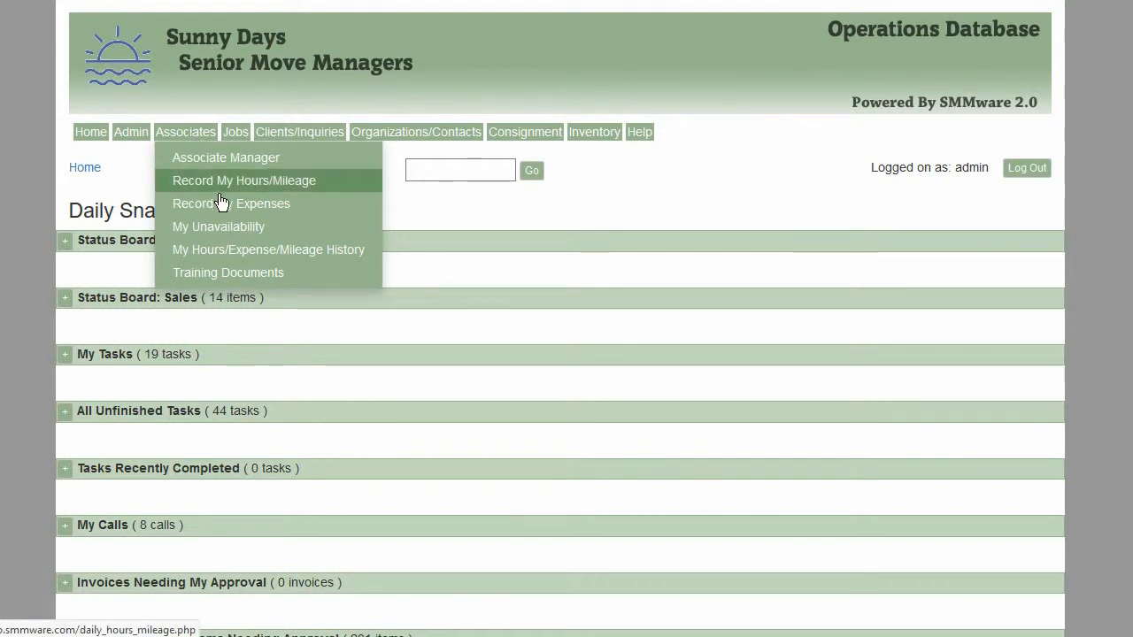
pyautogui.click(274, 231)
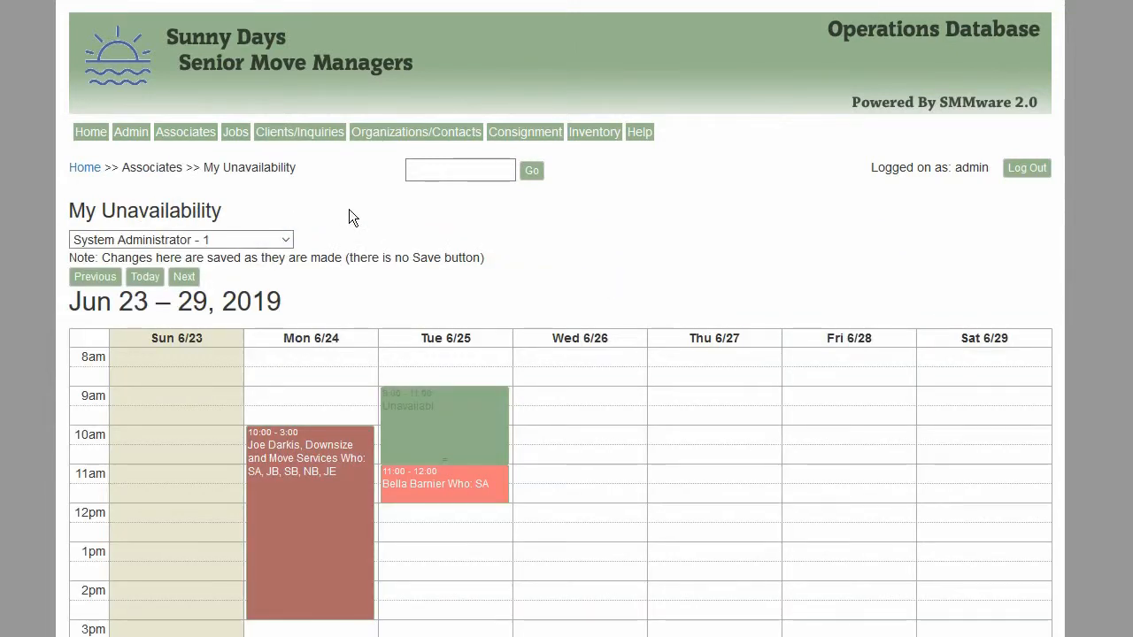
pyautogui.scroll(-2, 349, 215)
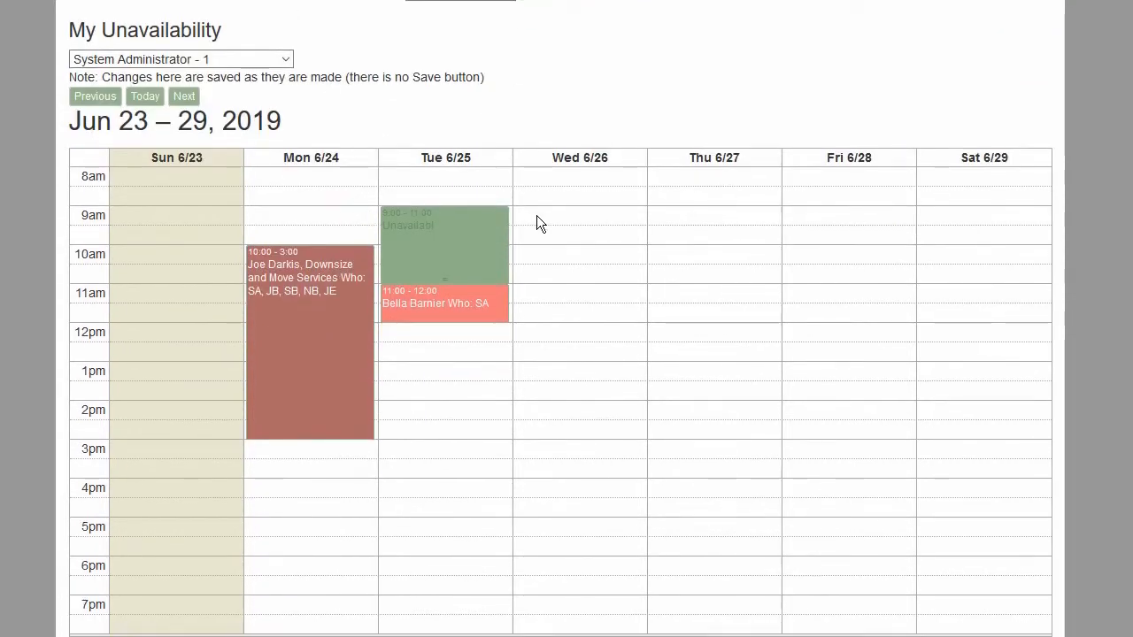
pyautogui.moveTo(550, 181); pyautogui.dragTo(602, 550)
# Mark Thursday 6/27 and Friday 6/28 as unavailable and remove both blocks again
pyautogui.moveTo(682, 182); pyautogui.dragTo(819, 584)
pyautogui.click(806, 267)
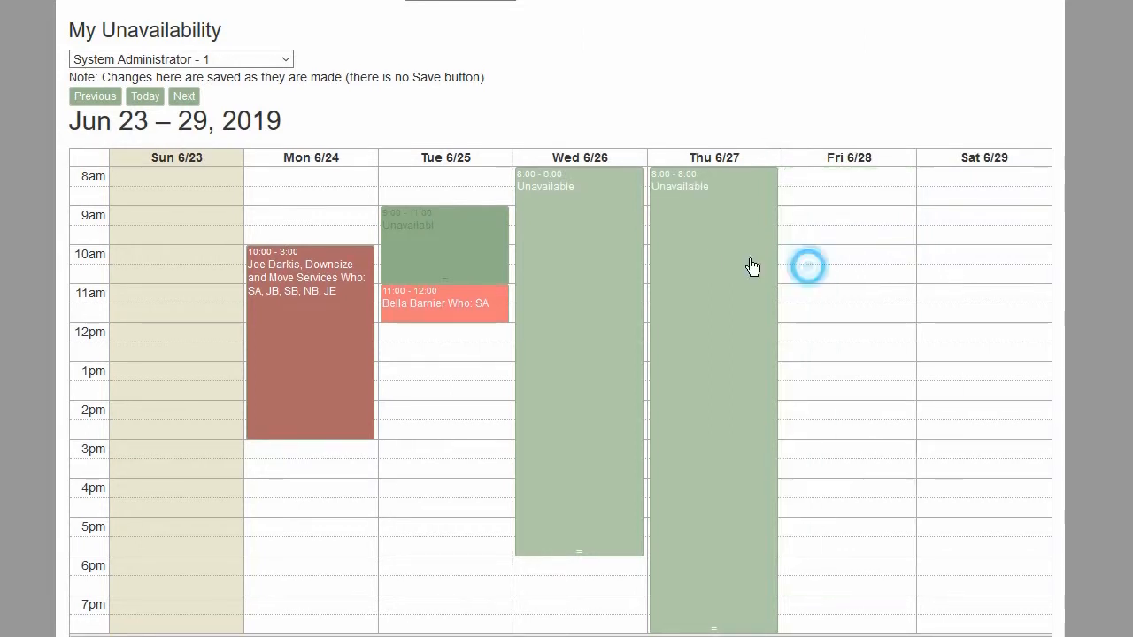
pyautogui.click(698, 250)
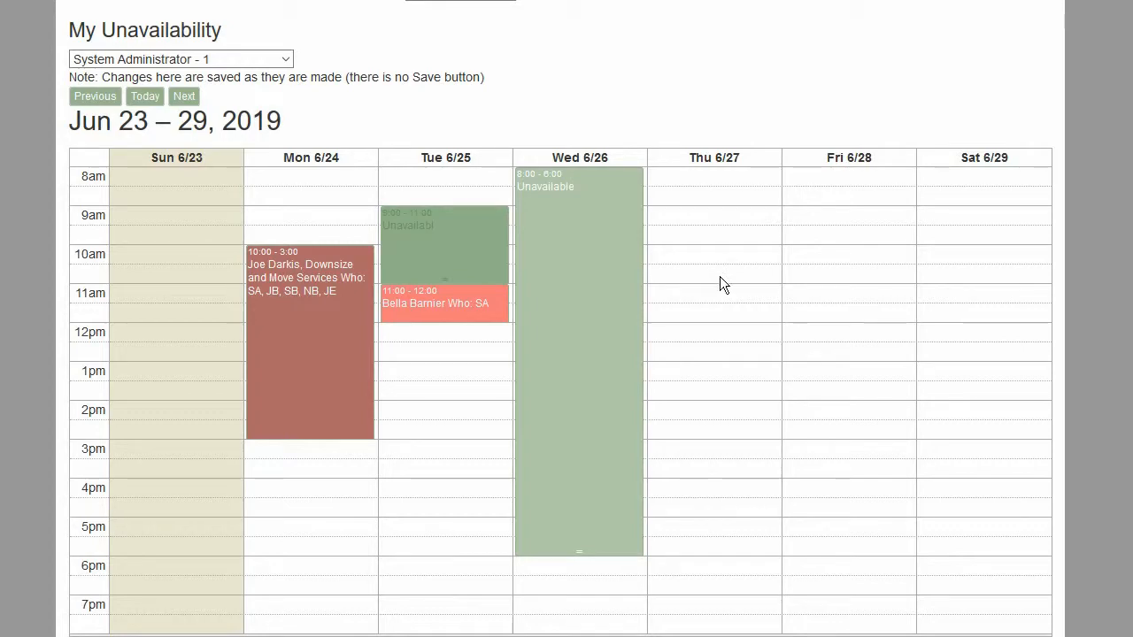
# In the week of Jul 7 – 13, mark Monday 7/8 unavailable from 8:00 to 1:00 and Tuesday 7/9 from 1:00 to 8:00
pyautogui.click(187, 98)
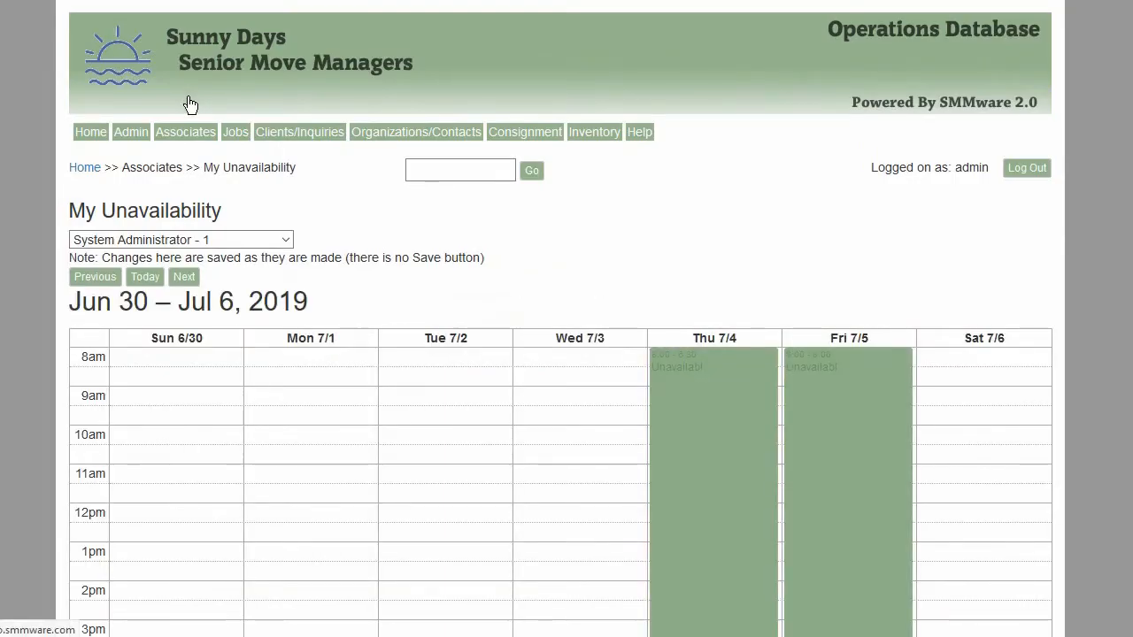
pyautogui.click(181, 276)
pyautogui.scroll(-3, 265, 239)
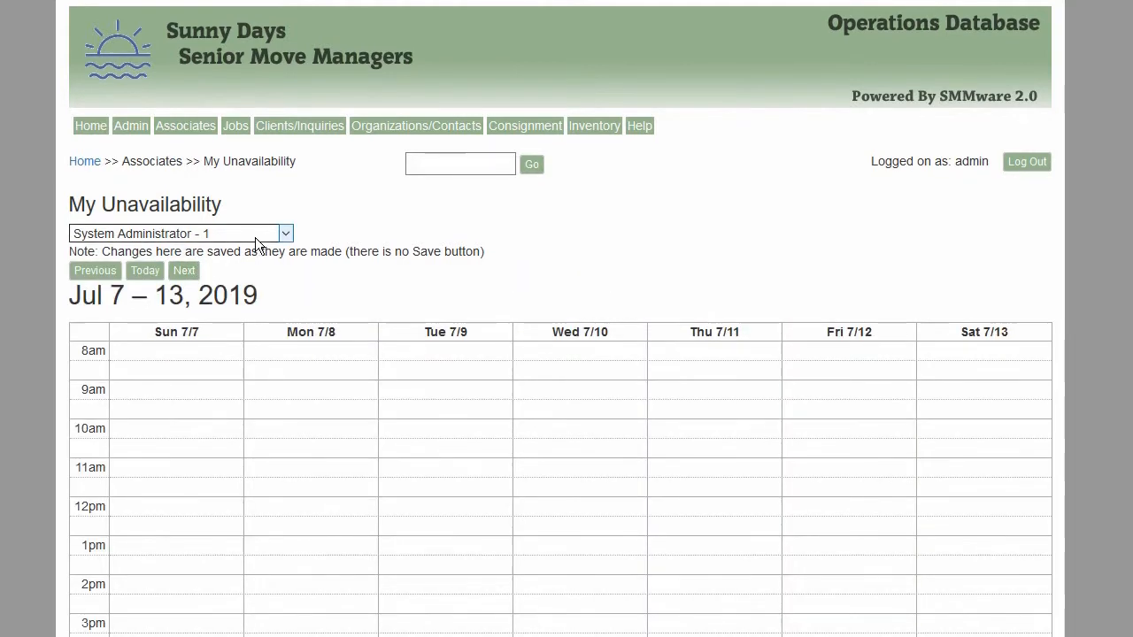
pyautogui.moveTo(324, 116); pyautogui.dragTo(303, 288)
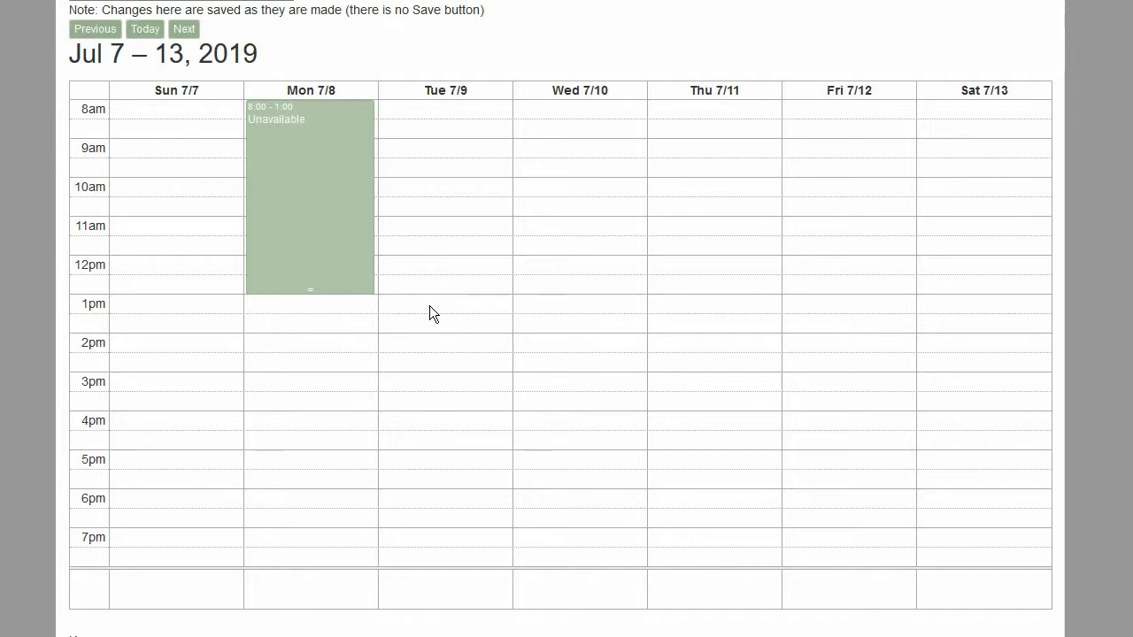
pyautogui.moveTo(430, 311); pyautogui.dragTo(442, 558)
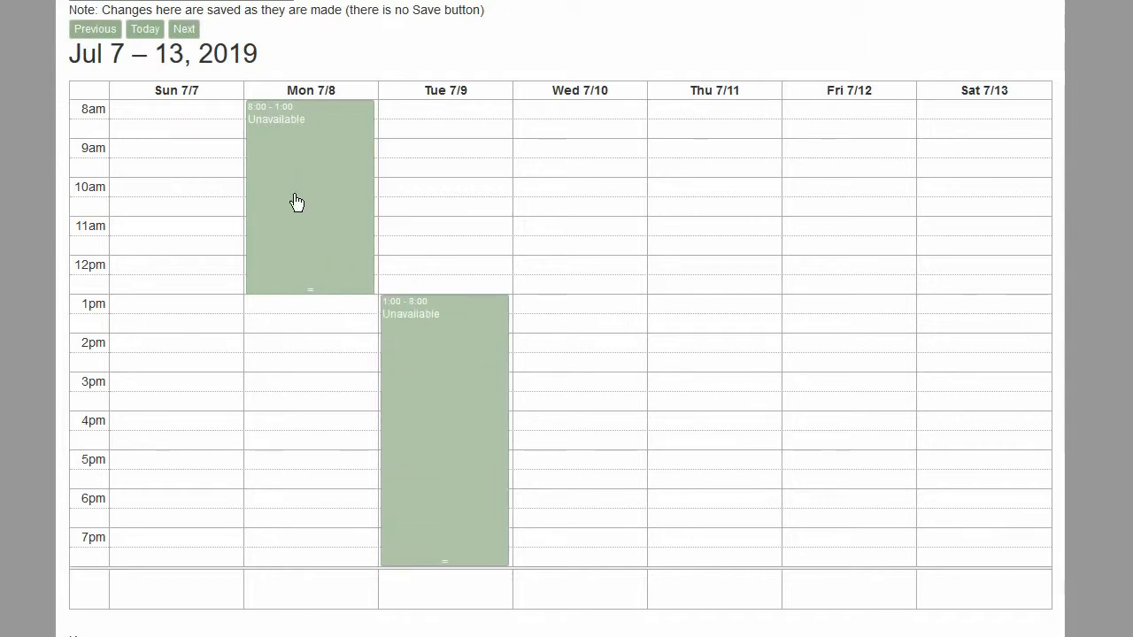
# Open the Master Calendar from the admin area and start adding a new event
pyautogui.scroll(3, 273, 210)
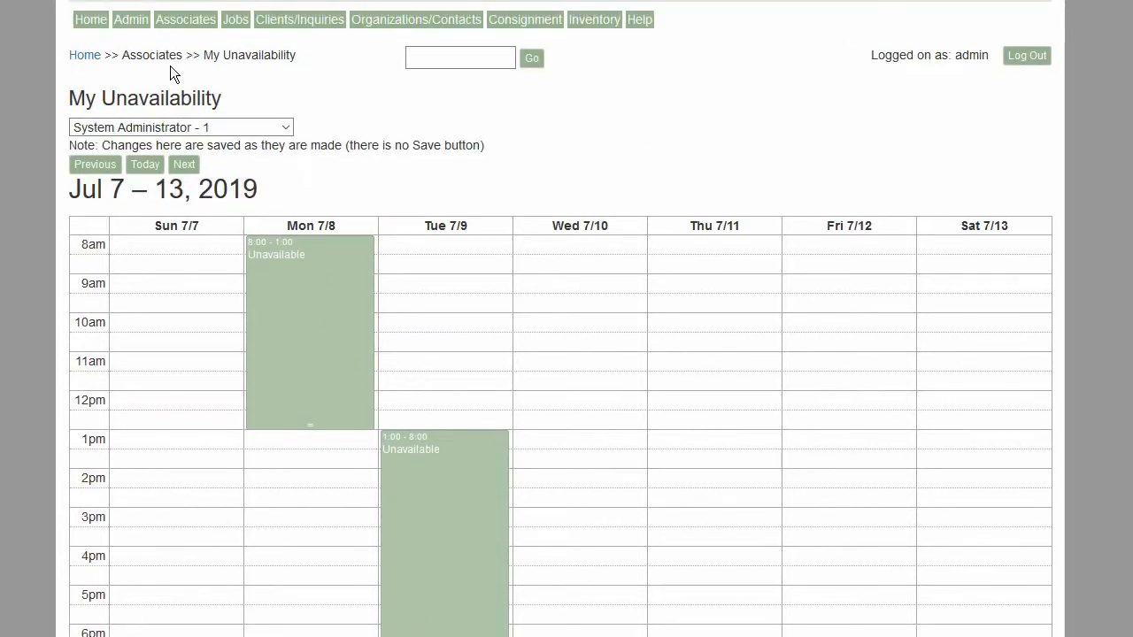
pyautogui.click(137, 26)
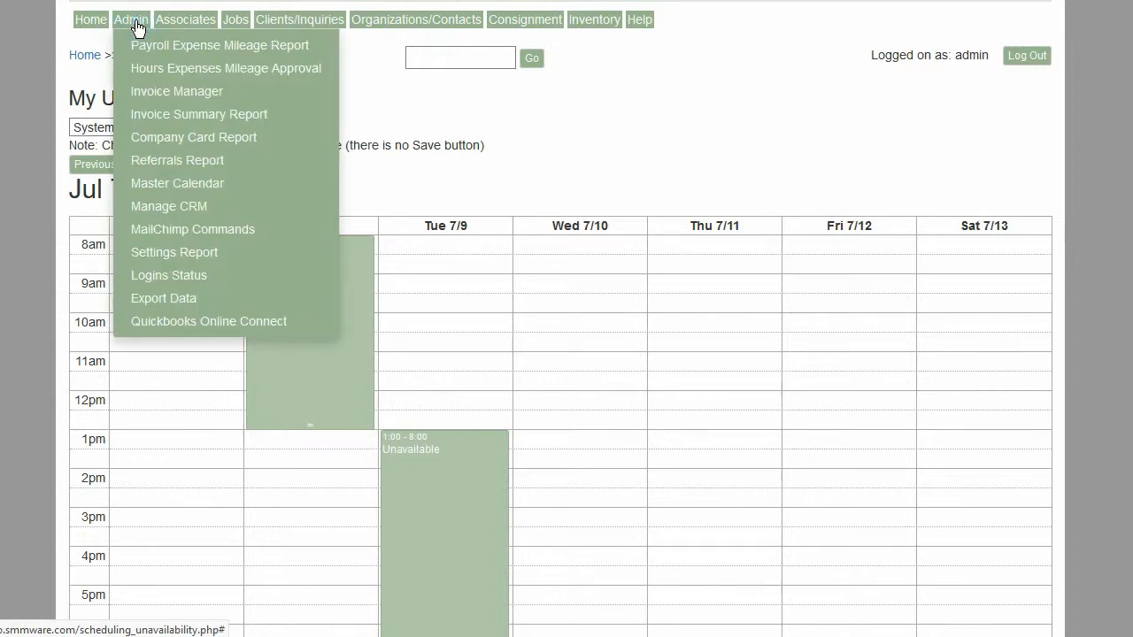
pyautogui.click(222, 183)
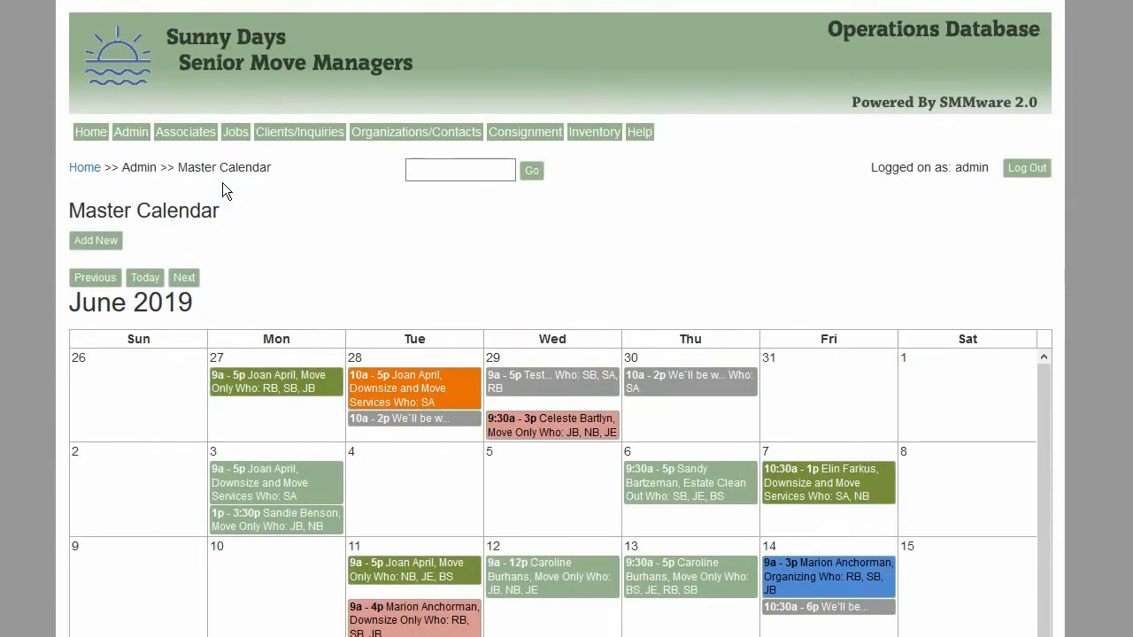
pyautogui.click(108, 242)
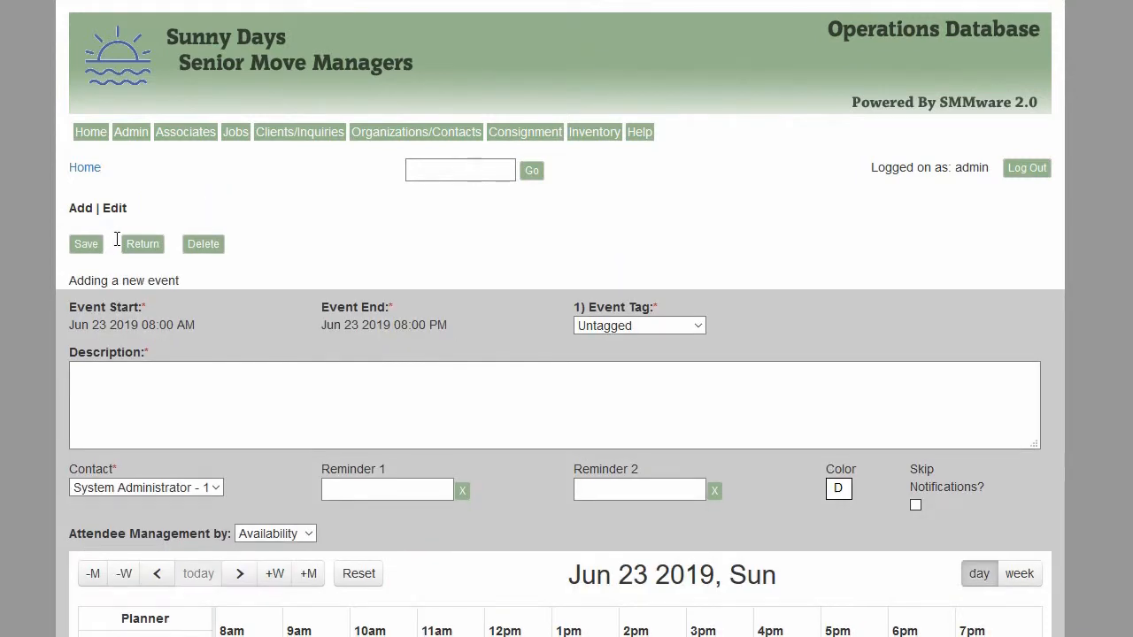
# Review the associates' availability in the planner for July 7, July 8 and July 9, 2019
pyautogui.scroll(-2, 197, 202)
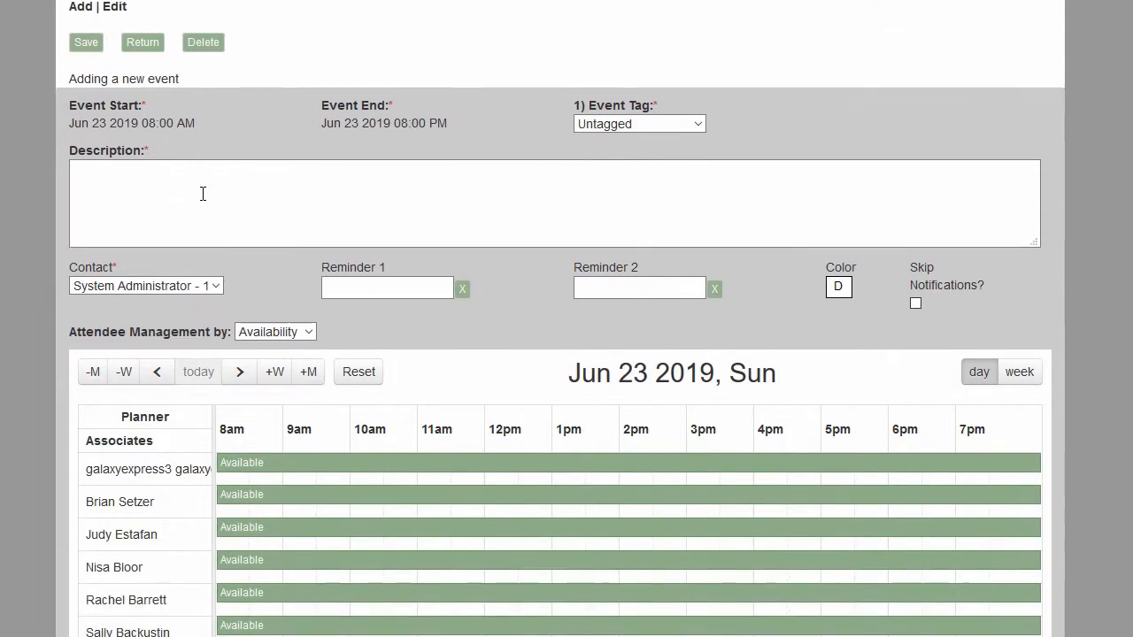
pyautogui.click(276, 375)
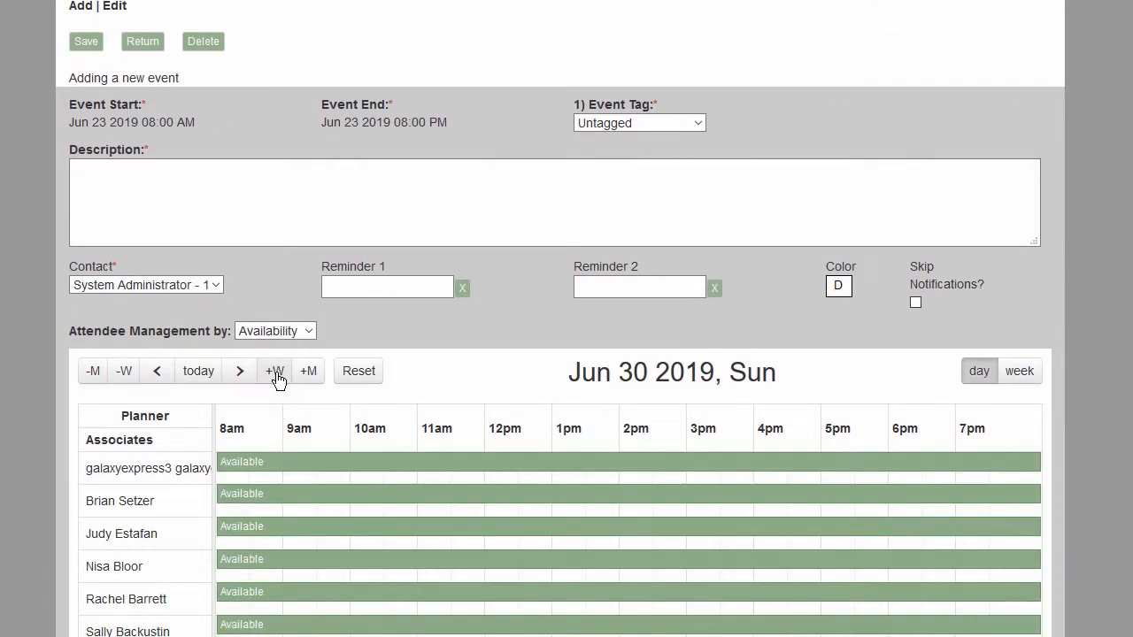
pyautogui.click(276, 375)
pyautogui.scroll(-2, 275, 375)
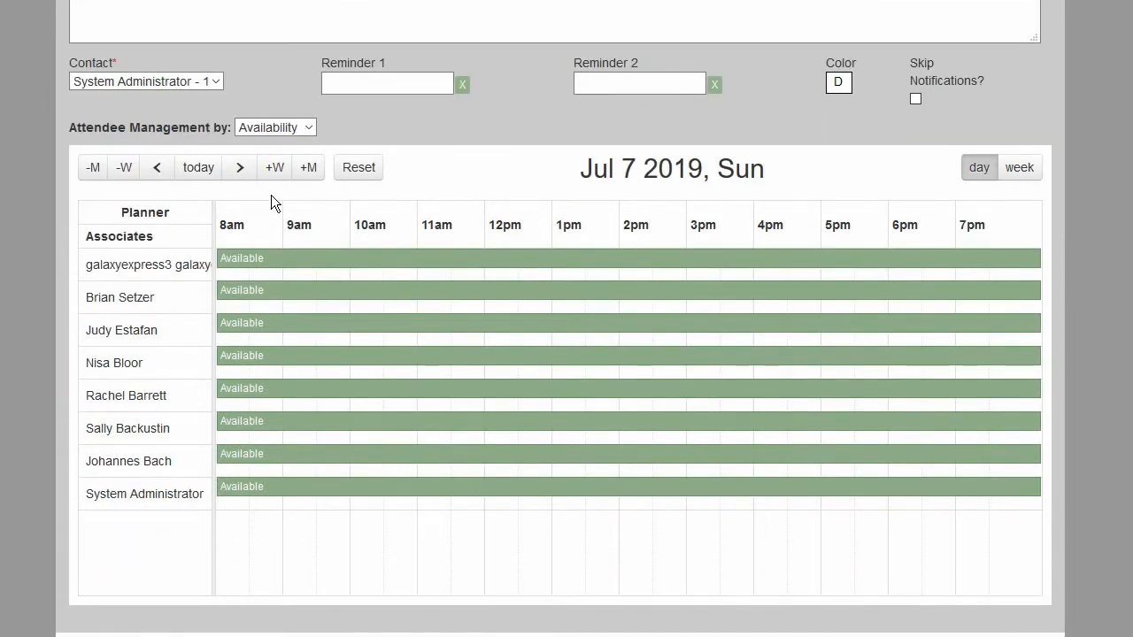
pyautogui.click(240, 168)
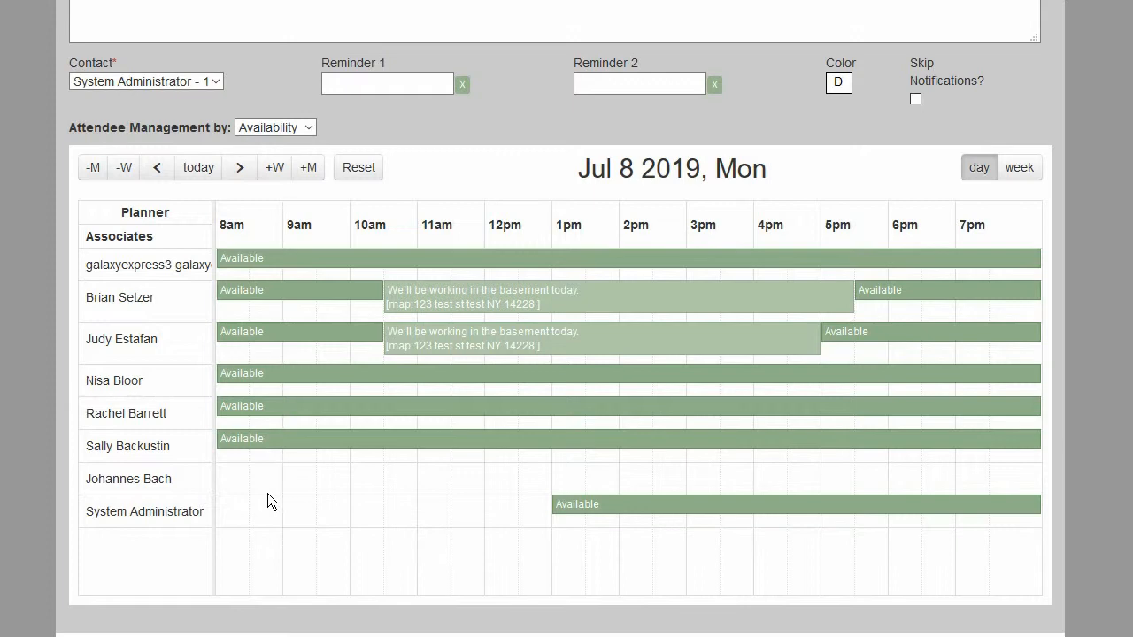
pyautogui.click(242, 170)
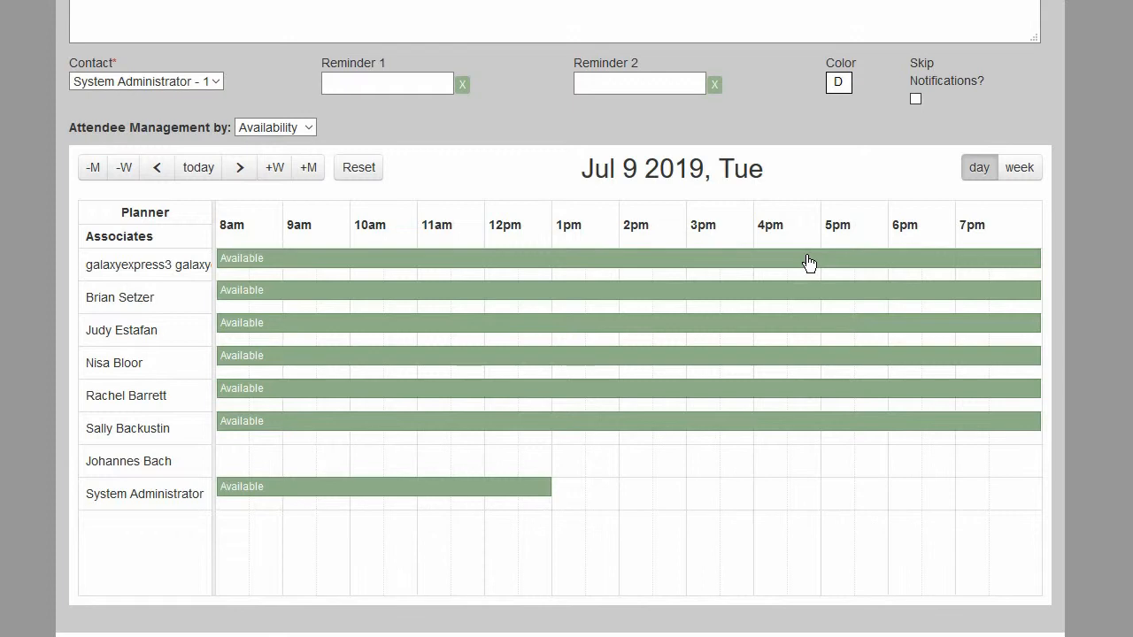
# Tag the new event as Job and assign it to the client's Downsize and Move Services job
pyautogui.scroll(3, 663, 277)
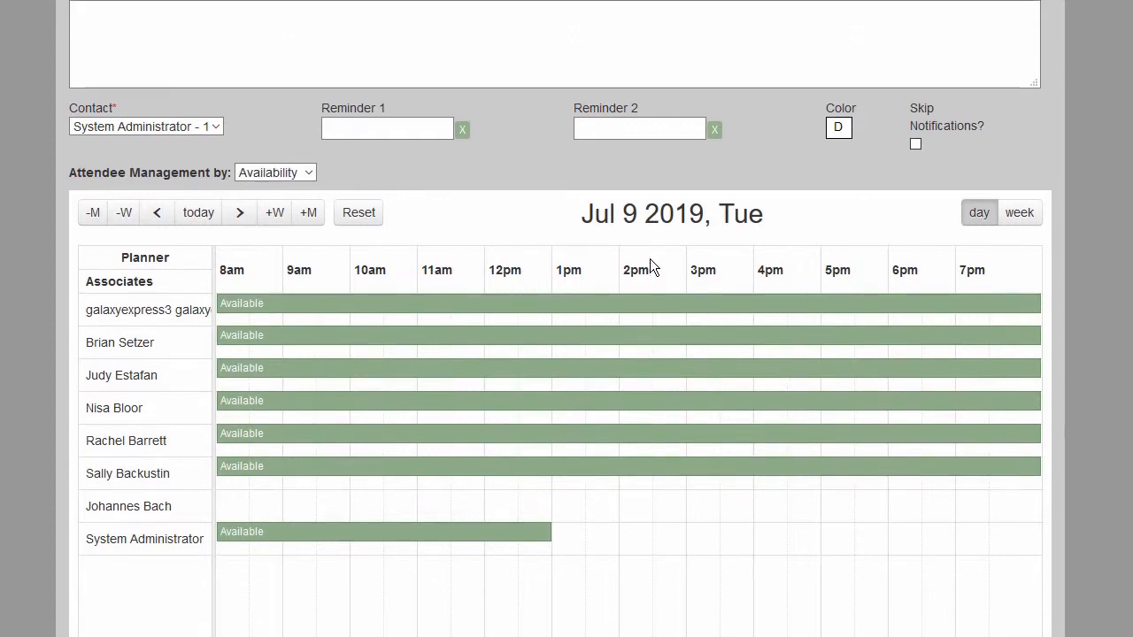
pyautogui.click(638, 169)
pyautogui.click(638, 211)
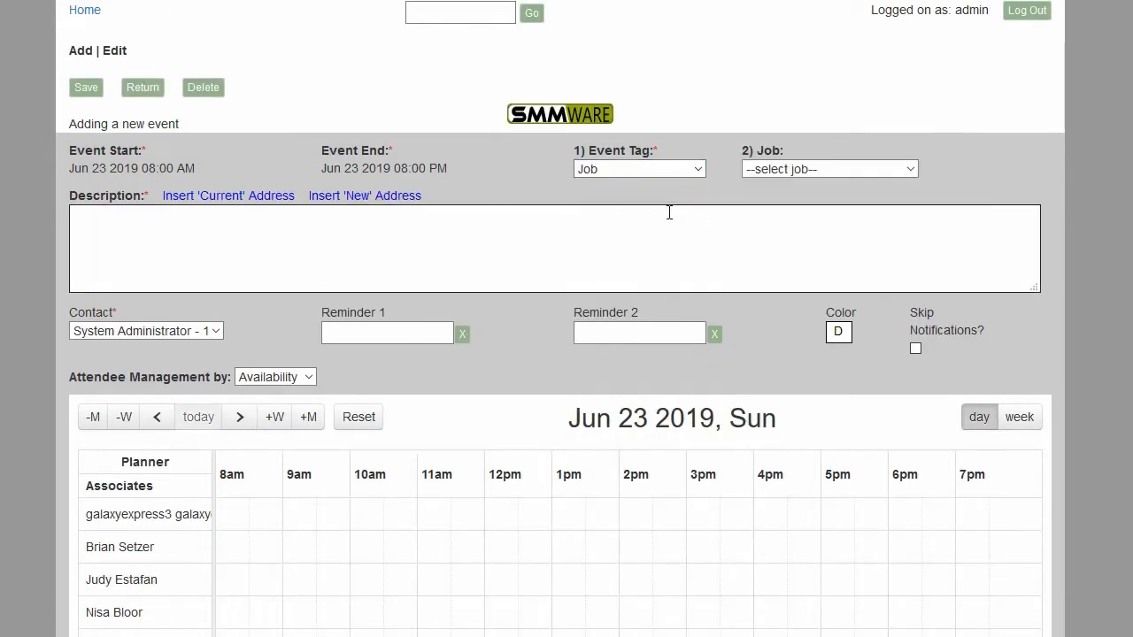
pyautogui.click(816, 165)
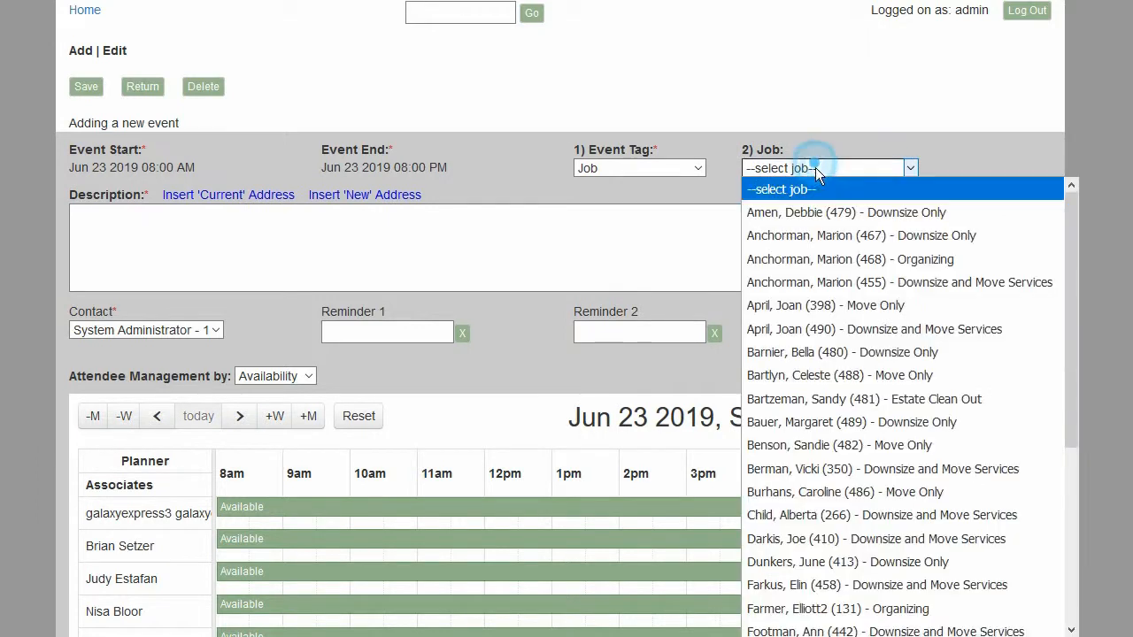
pyautogui.click(831, 330)
# Enter the event description "We'll be working in the kitchen and living room today"
pyautogui.click(392, 215)
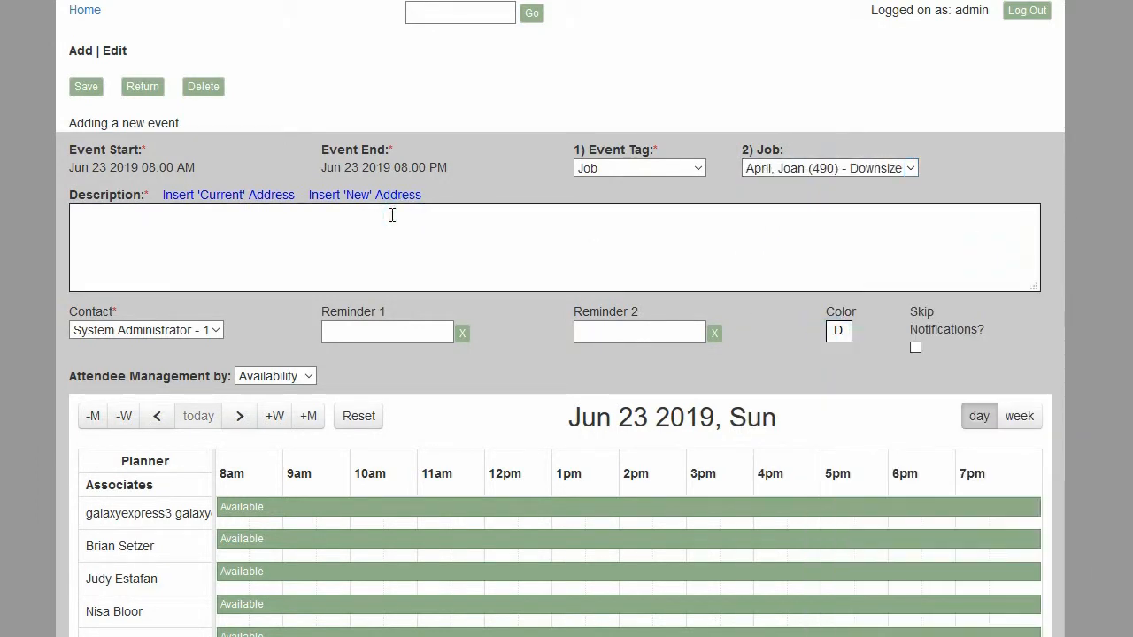
pyautogui.write("We'll be working i")
pyautogui.write('n tge')
pyautogui.press('BackSpace')
pyautogui.press('BackSpace')
pyautogui.write('h')
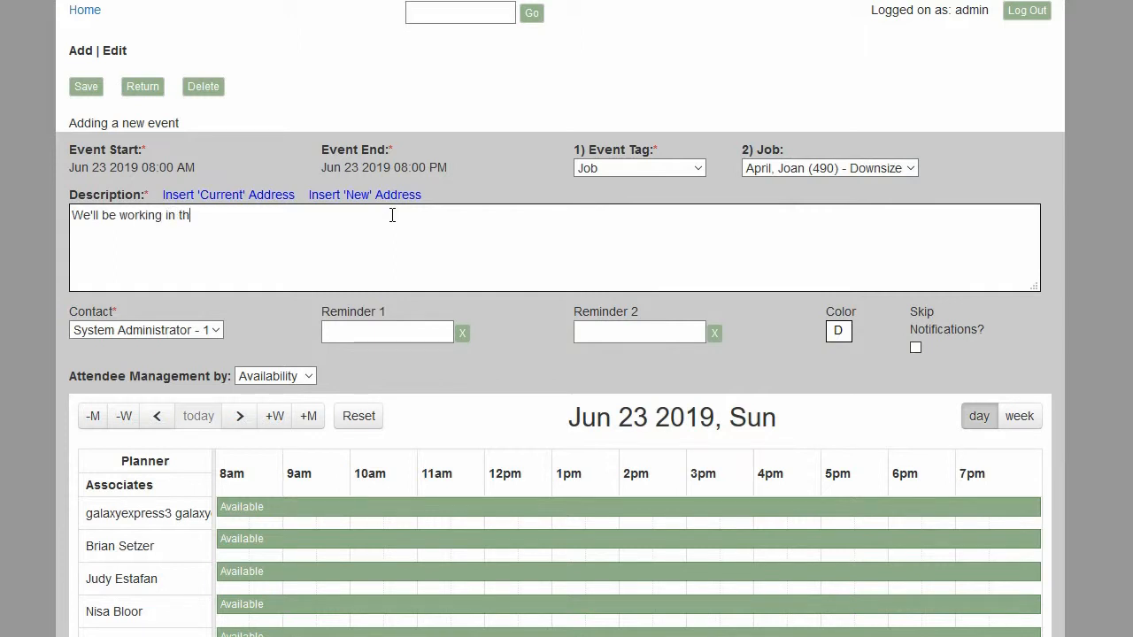
pyautogui.write('e kitchen and living room today')
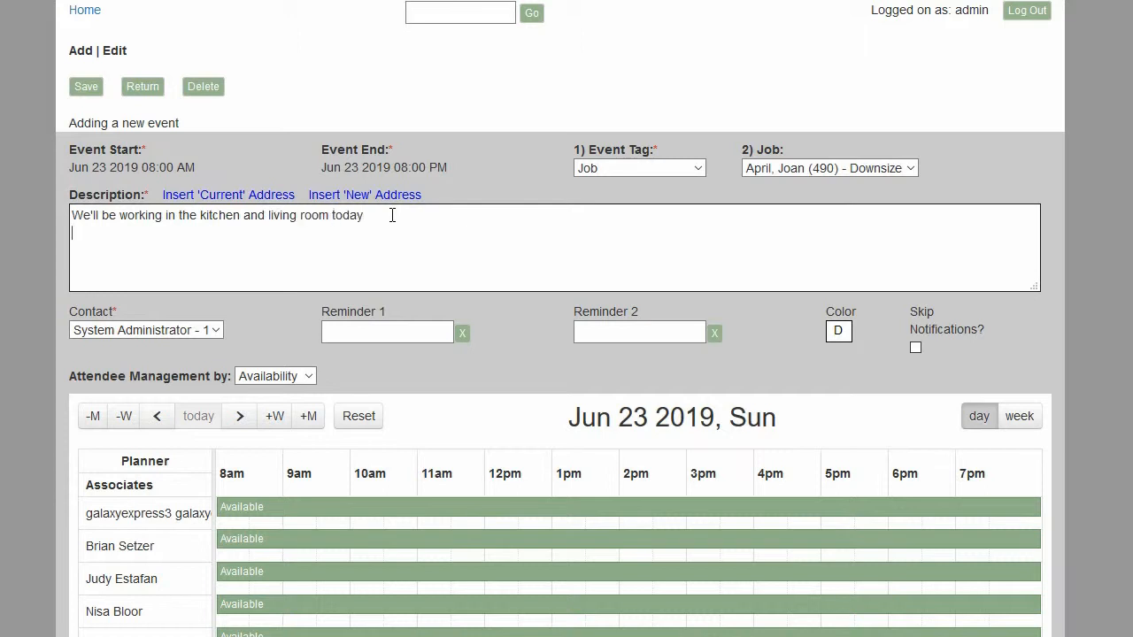
# Insert the client's current address into the event description and set the event color to dark purple
pyautogui.click(228, 196)
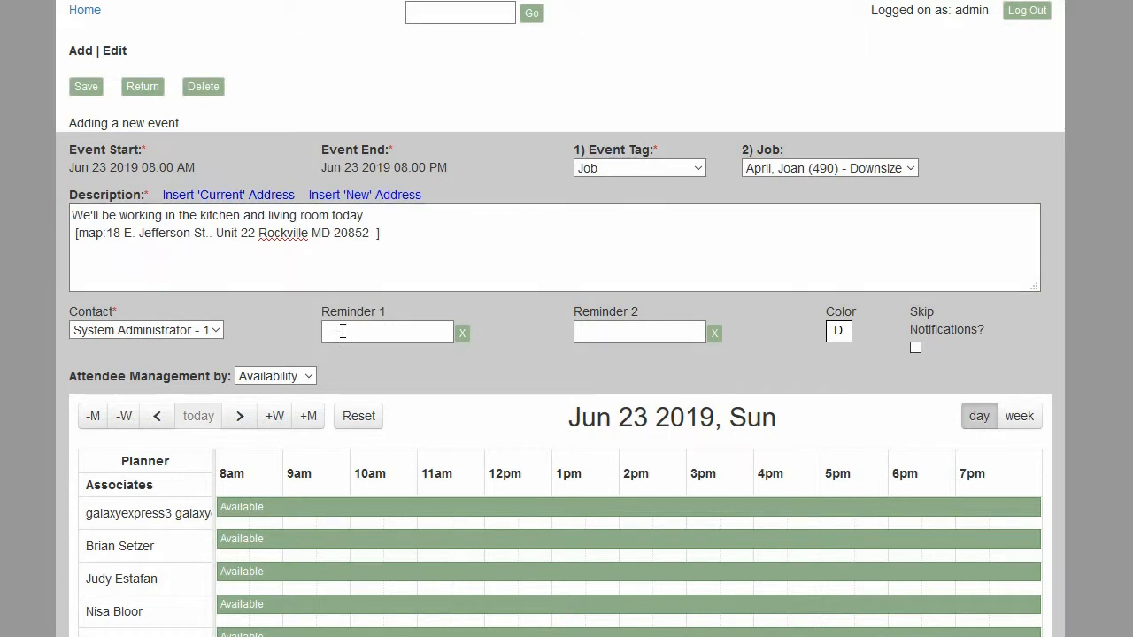
pyautogui.scroll(-2, 343, 331)
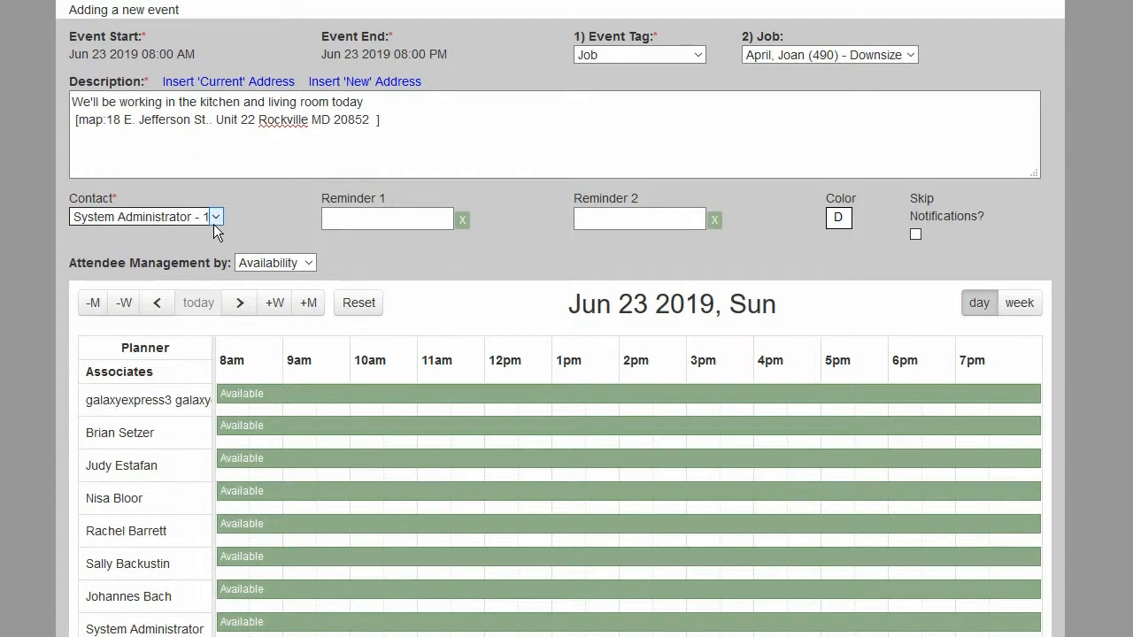
pyautogui.click(838, 217)
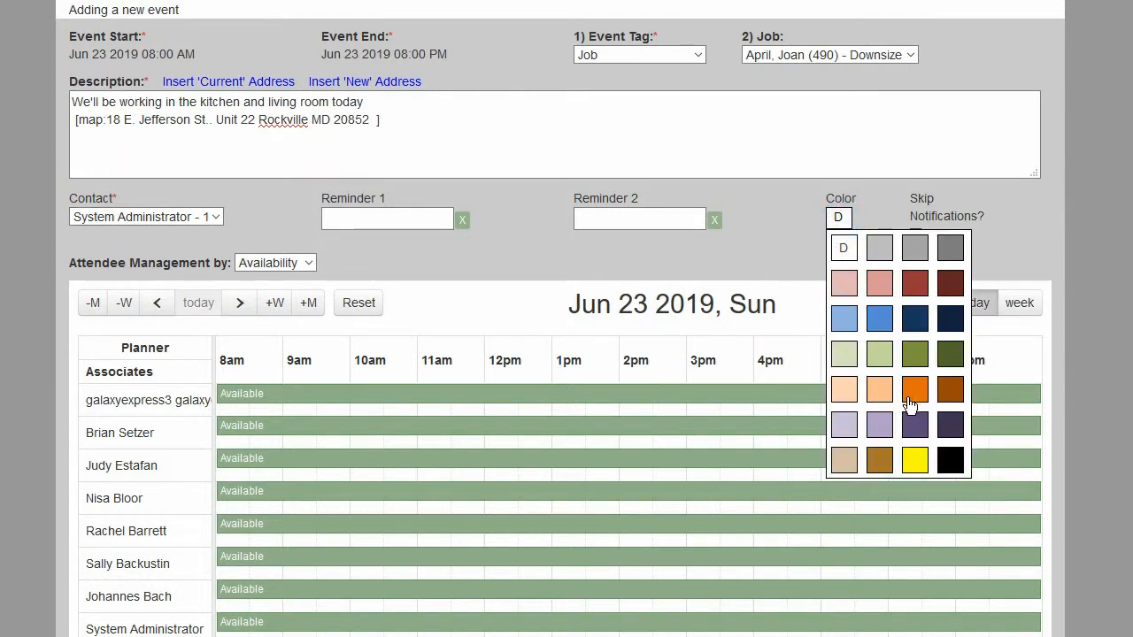
pyautogui.click(915, 426)
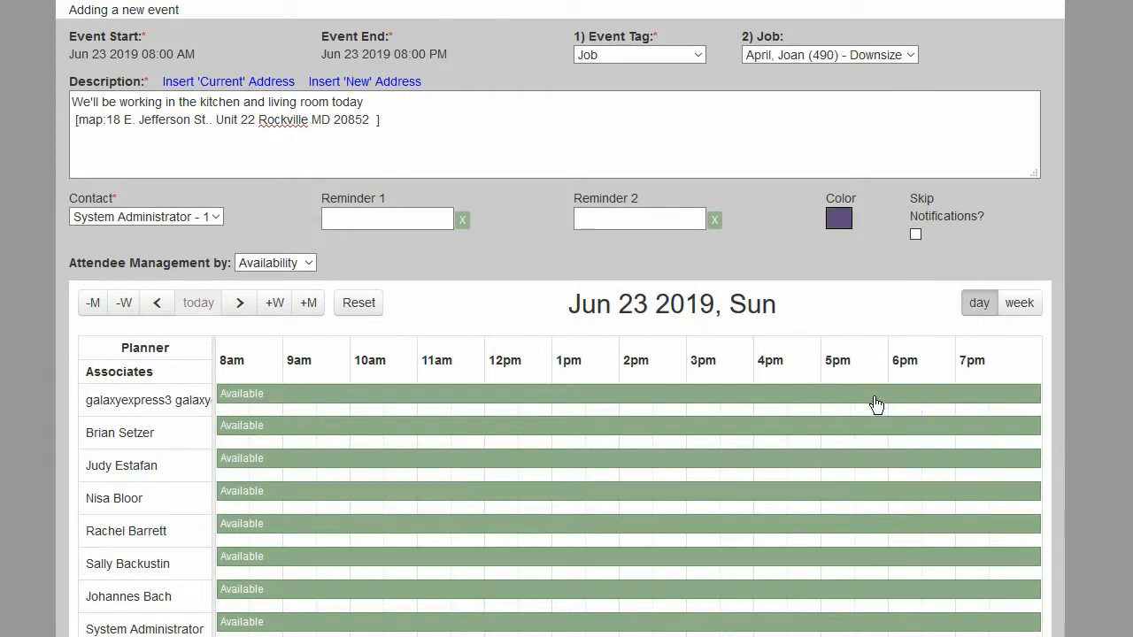
# Assign full-day shifts on June 23, 2019 to the second, third and fourth associates listed in the planner
pyautogui.scroll(-2, 702, 304)
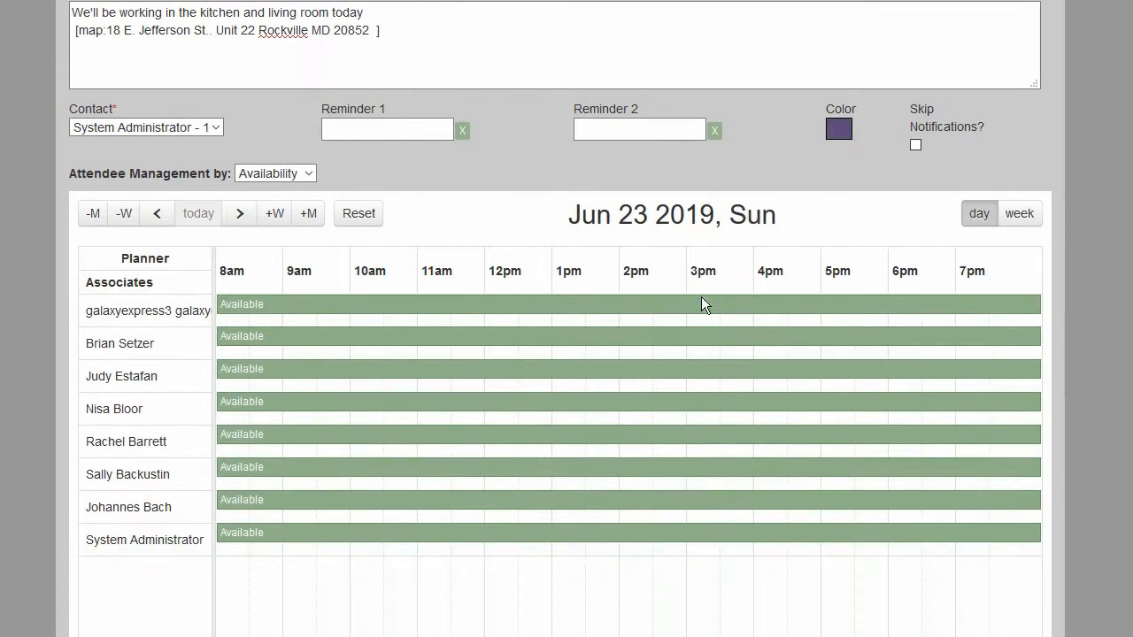
pyautogui.scroll(-1, 574, 176)
pyautogui.scroll(1, 435, 157)
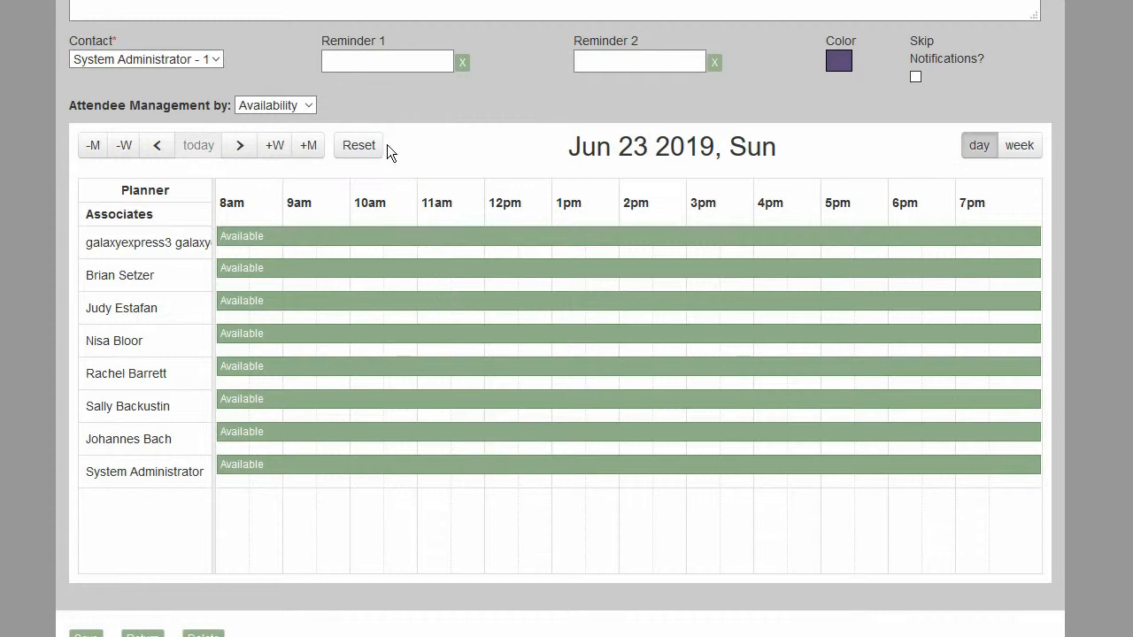
pyautogui.click(468, 278)
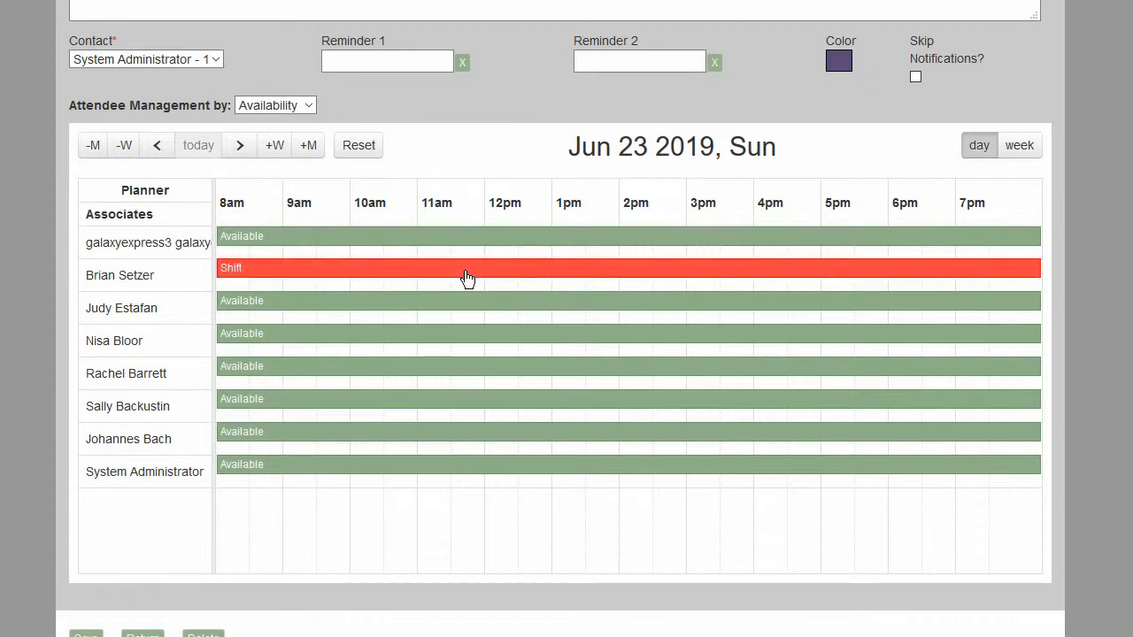
pyautogui.click(456, 305)
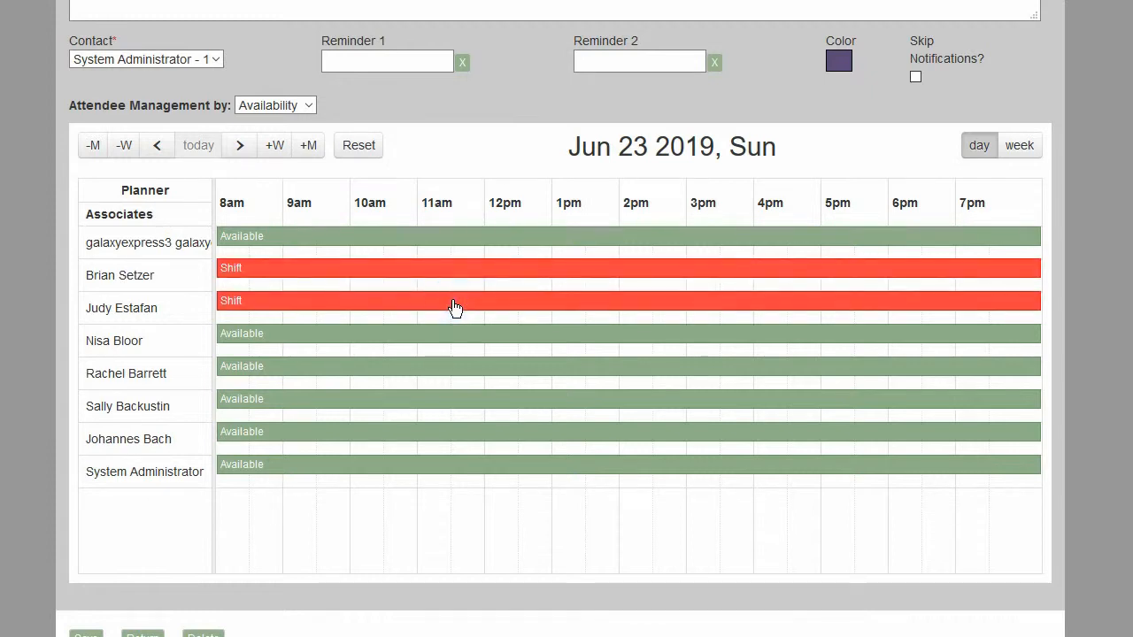
pyautogui.click(432, 334)
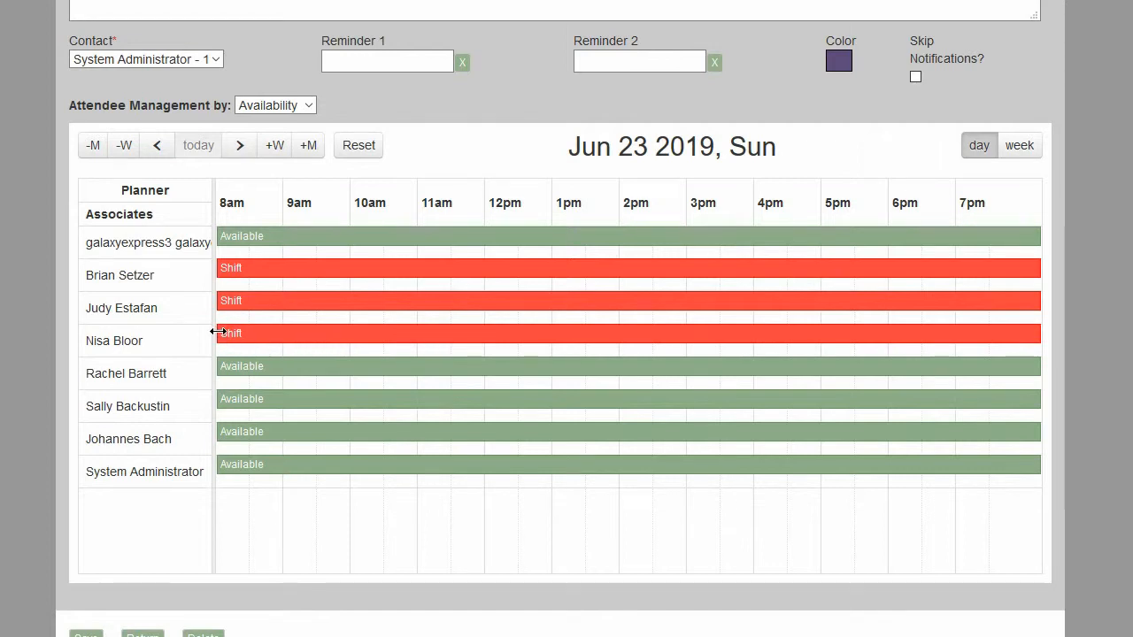
# Adjust the fourth listed associate's shift to run from 9am to 1pm
pyautogui.moveTo(217, 331); pyautogui.dragTo(455, 346)
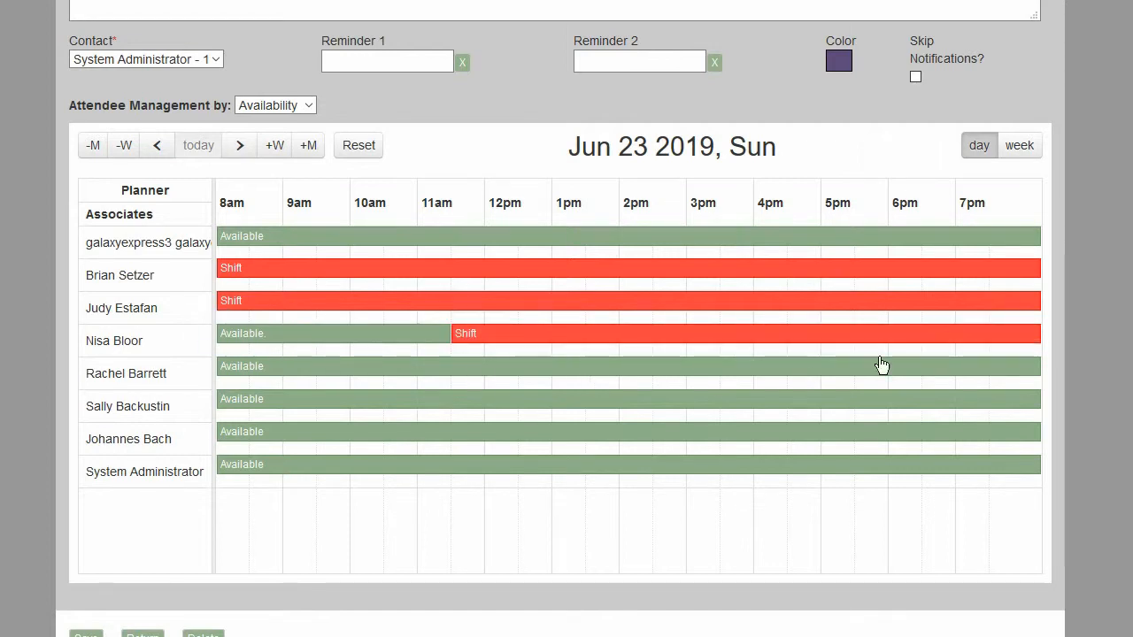
pyautogui.moveTo(1037, 332); pyautogui.dragTo(697, 352)
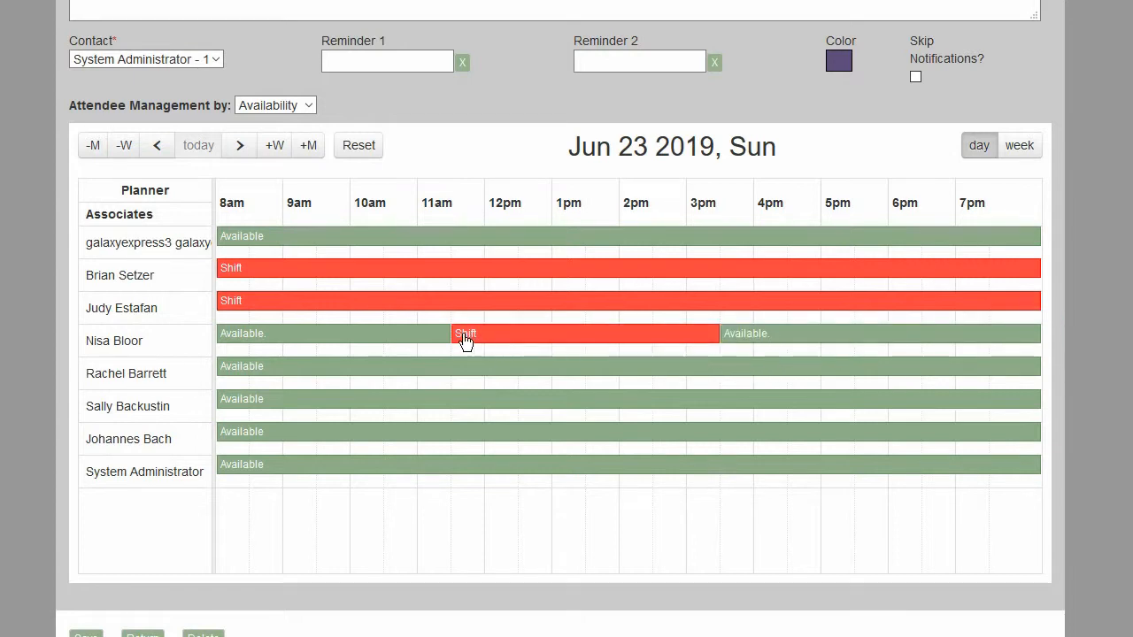
pyautogui.moveTo(456, 331); pyautogui.dragTo(287, 332)
pyautogui.moveTo(715, 331); pyautogui.dragTo(539, 346)
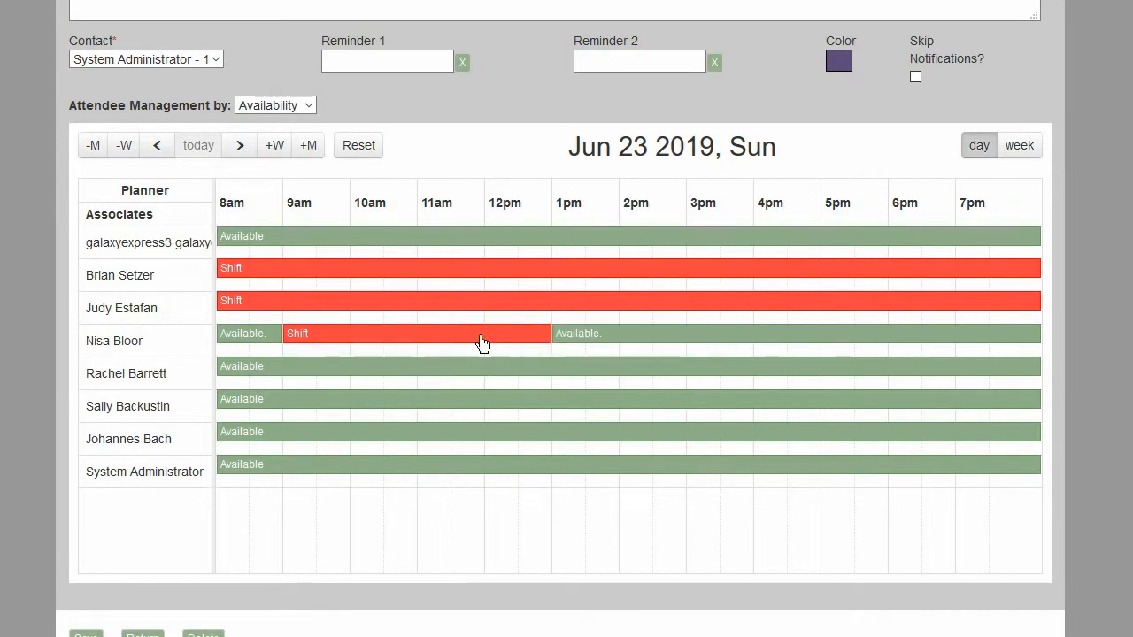
# Adjust the third listed associate's shift to 9am–1pm and the second listed associate's shift to 9am–5pm
pyautogui.moveTo(222, 299); pyautogui.dragTo(281, 299)
pyautogui.moveTo(222, 261); pyautogui.dragTo(284, 265)
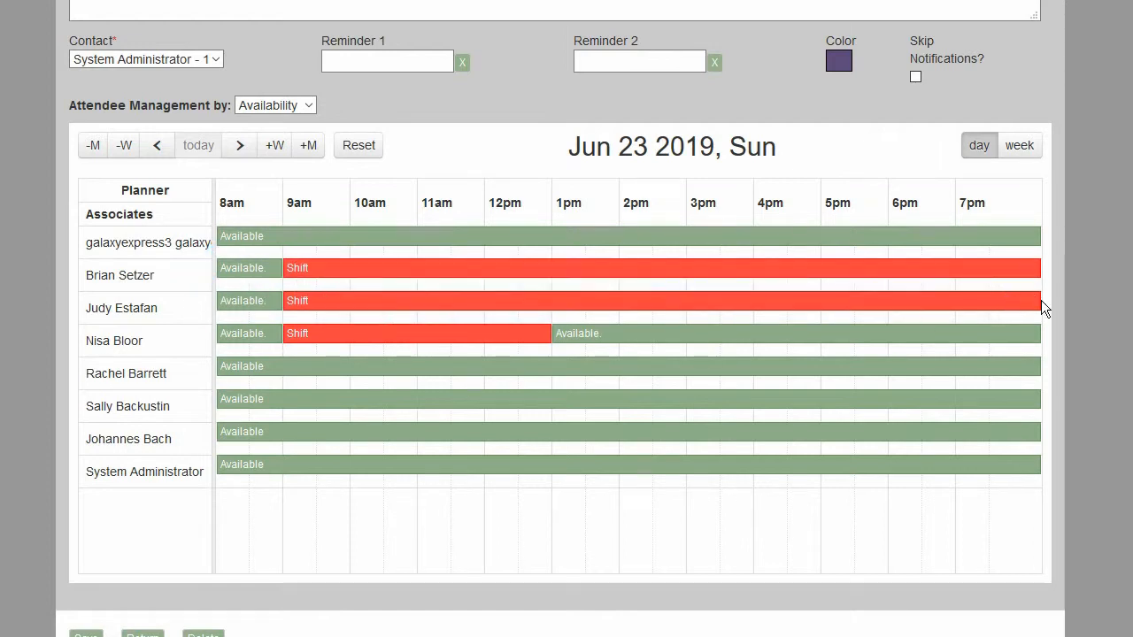
pyautogui.moveTo(1039, 300); pyautogui.dragTo(544, 323)
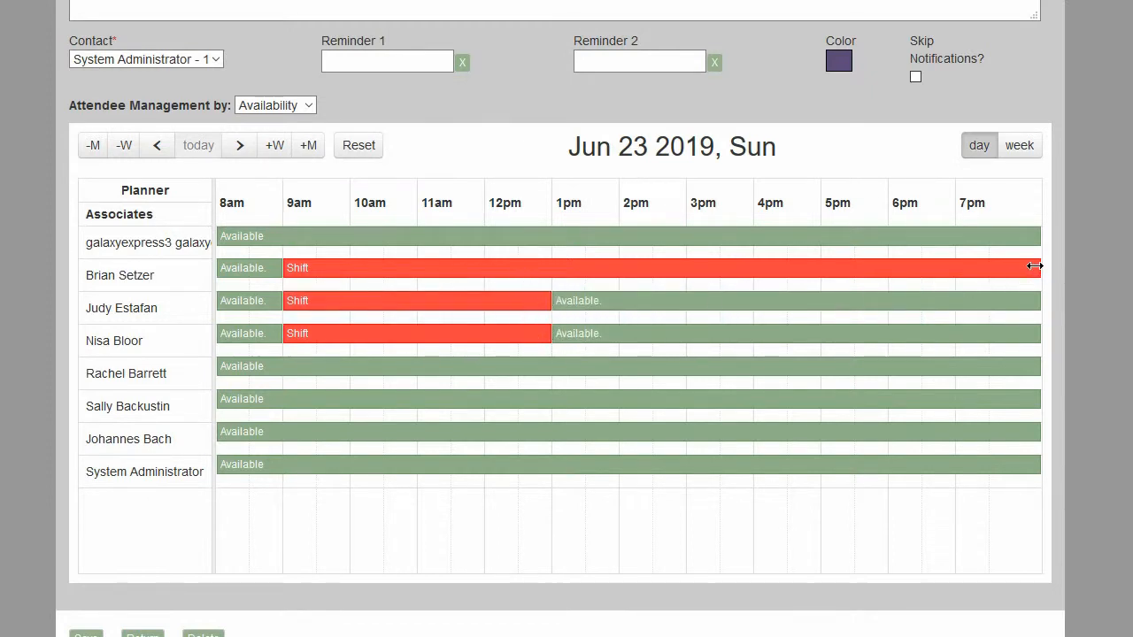
pyautogui.moveTo(1035, 267); pyautogui.dragTo(826, 284)
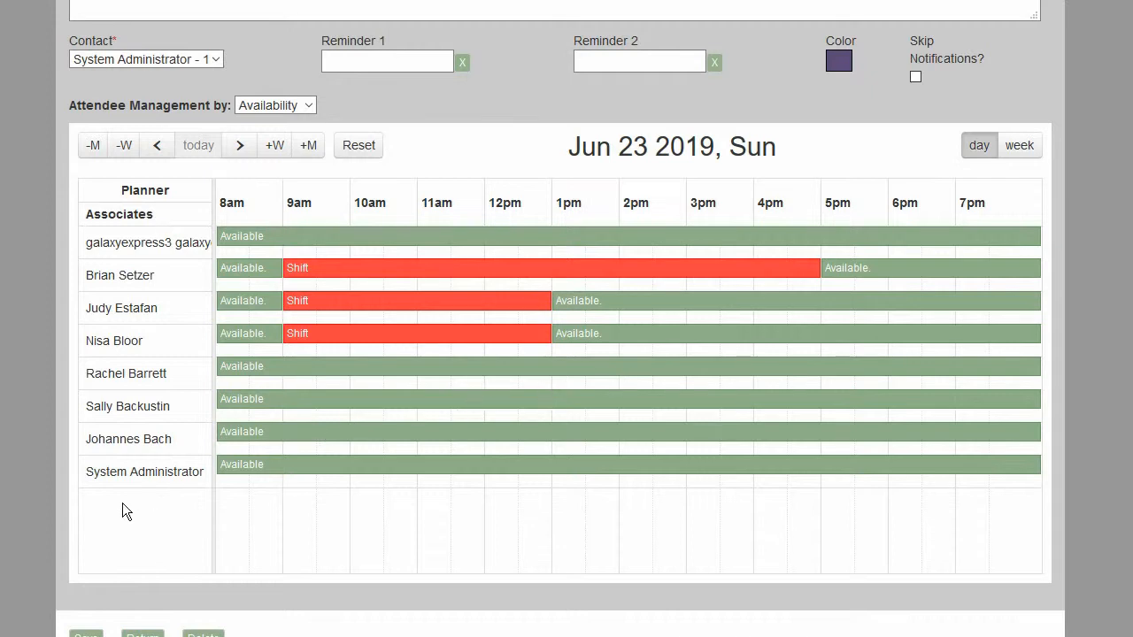
# Bring the three associates with shifts to the top of the planner list and save the event
pyautogui.click(138, 341)
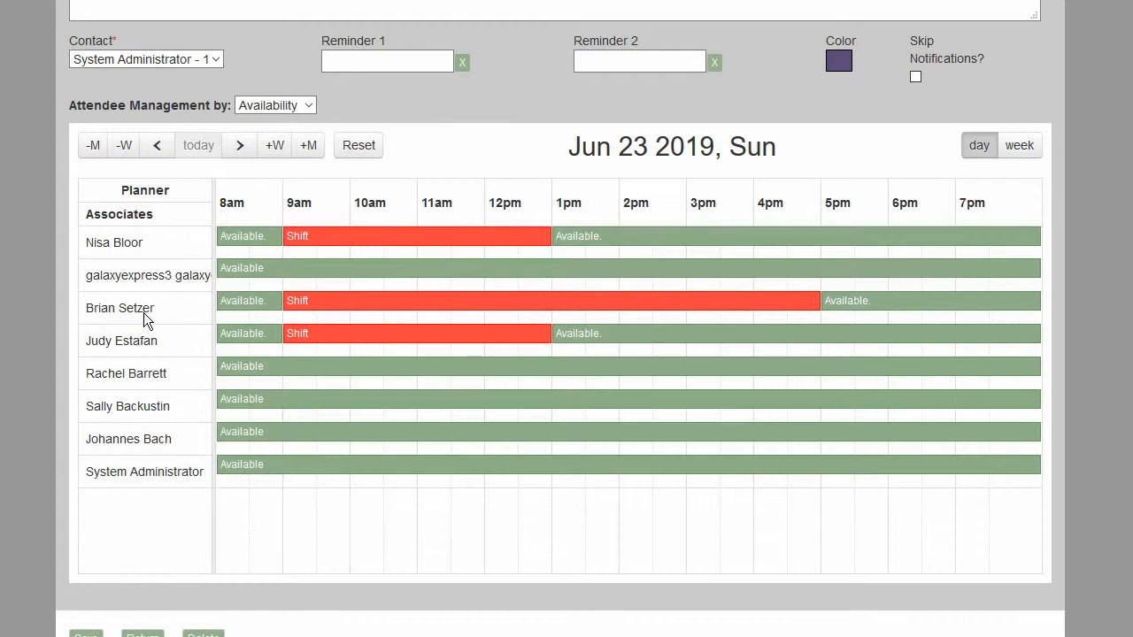
pyautogui.click(144, 314)
pyautogui.click(137, 341)
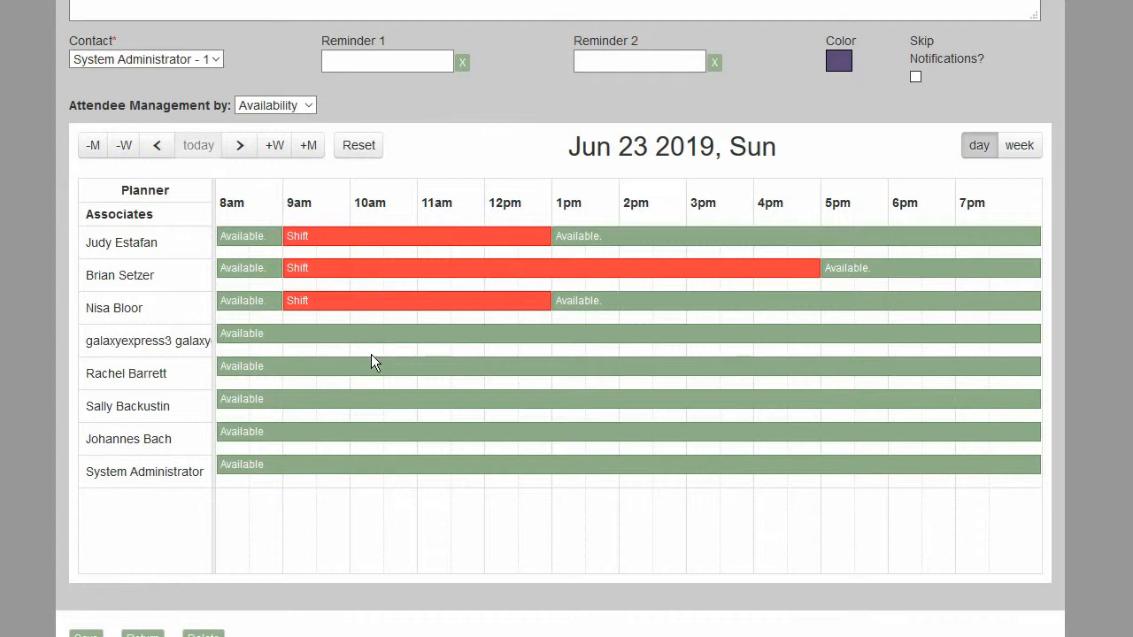
pyautogui.scroll(-2, 371, 354)
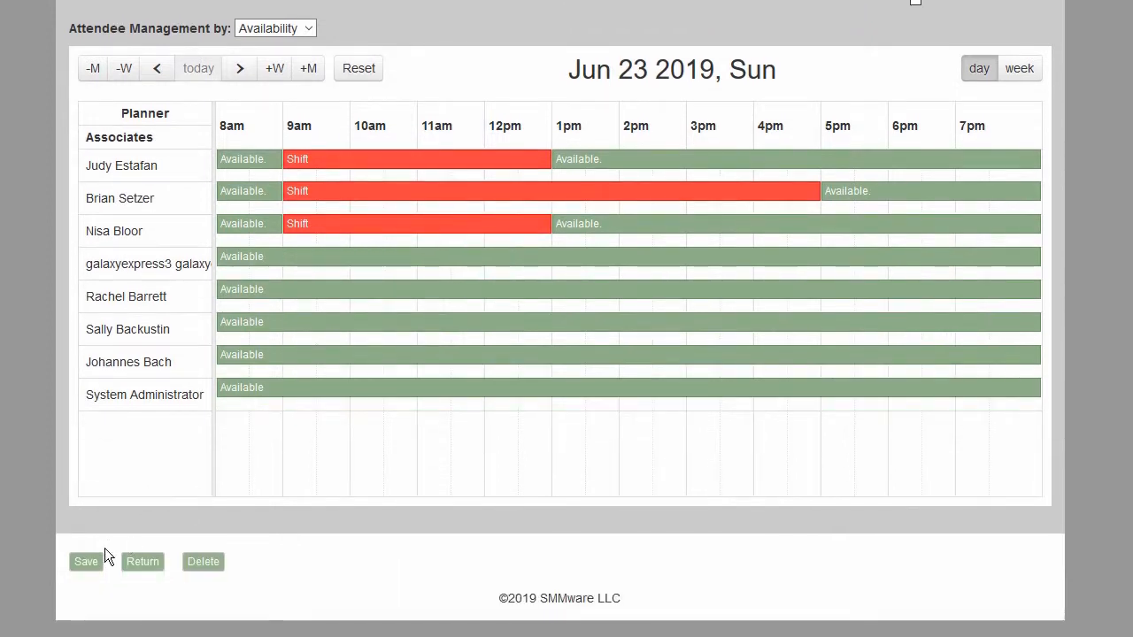
pyautogui.click(78, 562)
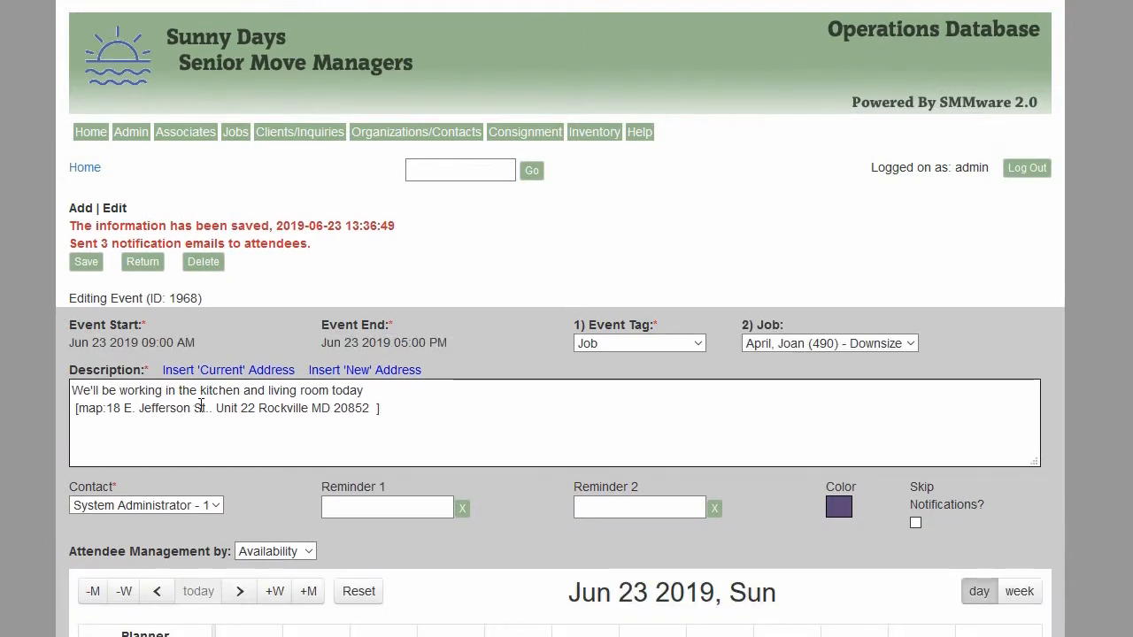
# Mark the fourth listed associate's assignment as Released and the third's as Available(R), and save the event
pyautogui.scroll(-3, 201, 404)
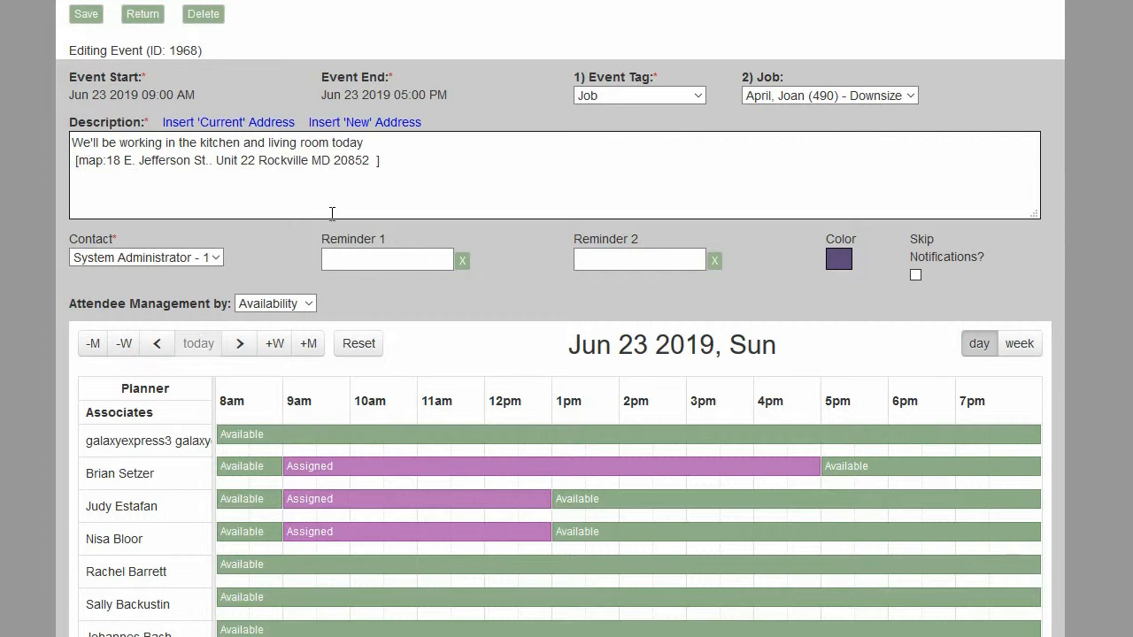
pyautogui.scroll(-1, 393, 257)
pyautogui.scroll(-2, 397, 256)
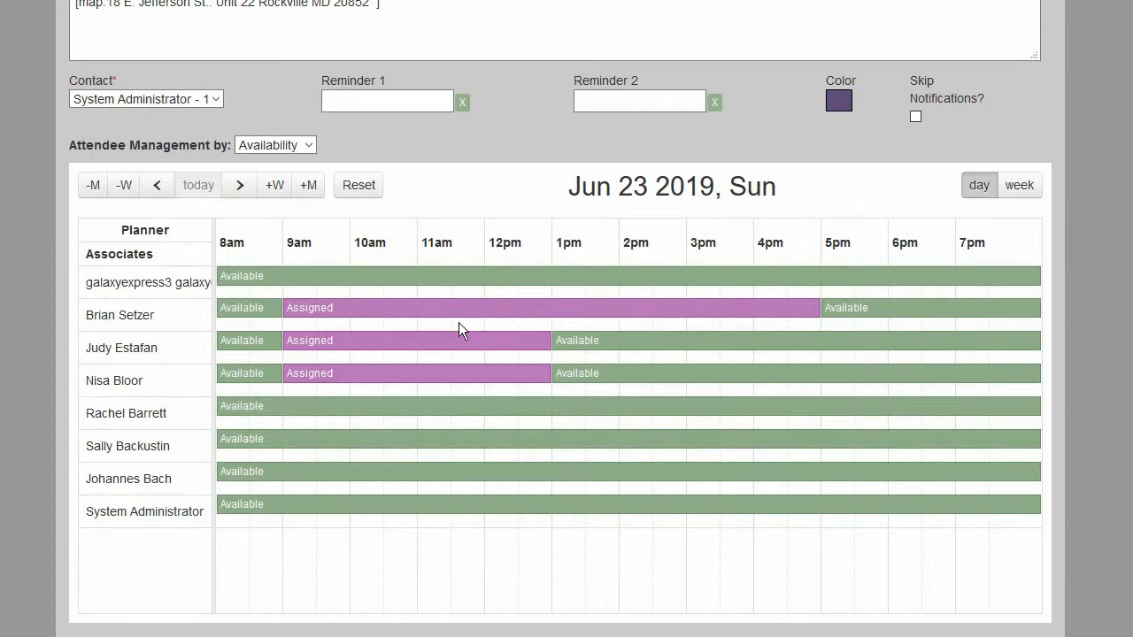
pyautogui.click(444, 379)
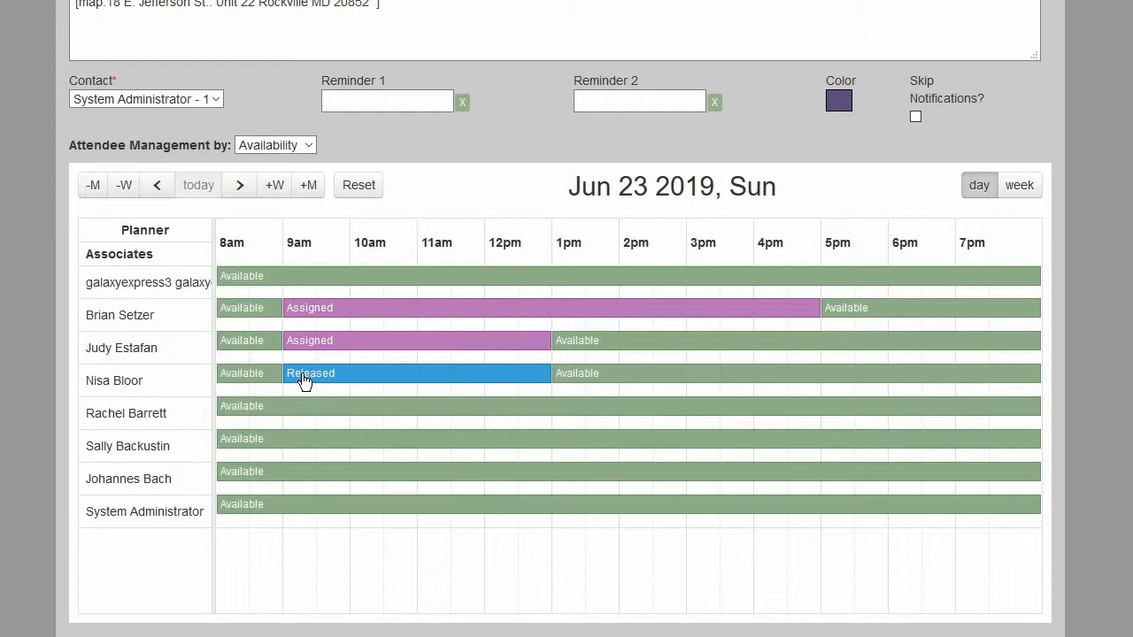
pyautogui.click(371, 342)
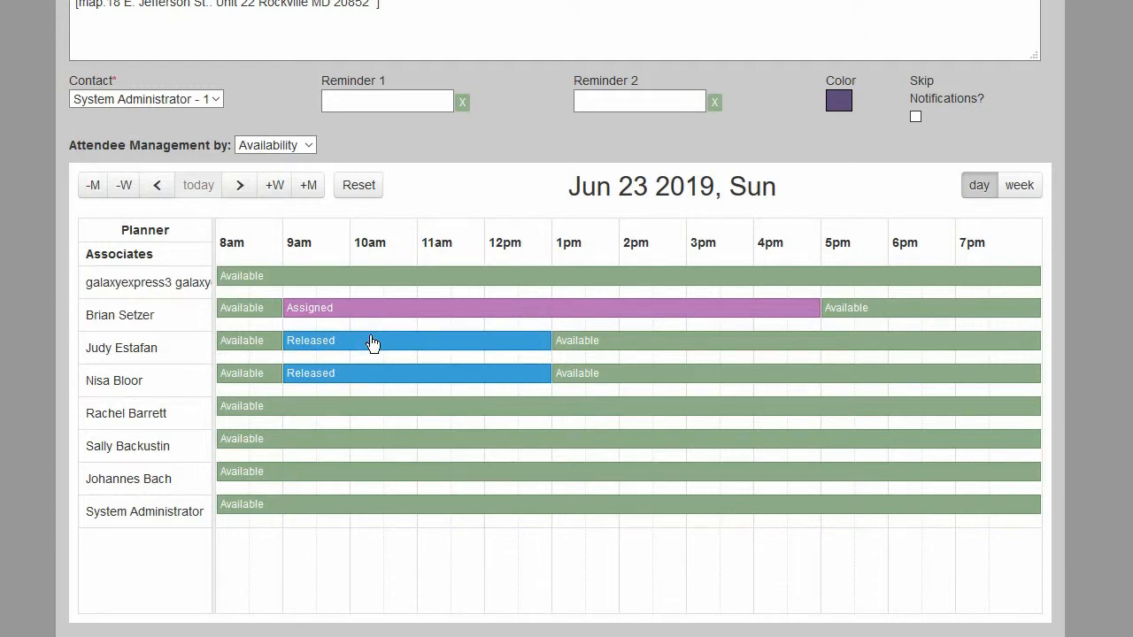
pyautogui.click(371, 344)
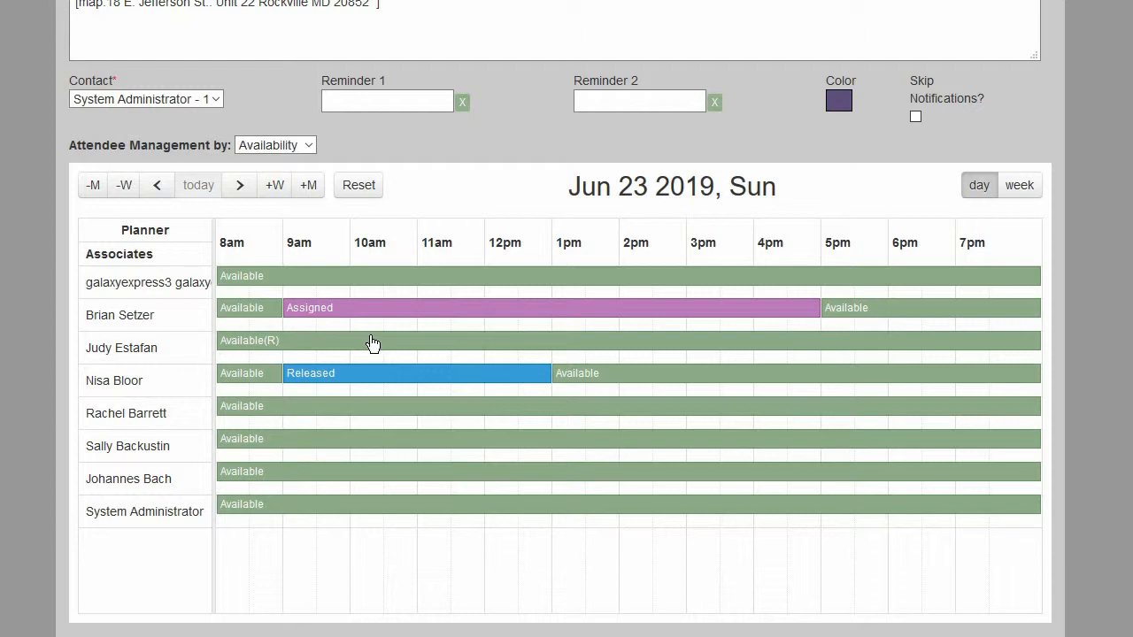
pyautogui.scroll(-3, 372, 343)
pyautogui.click(92, 564)
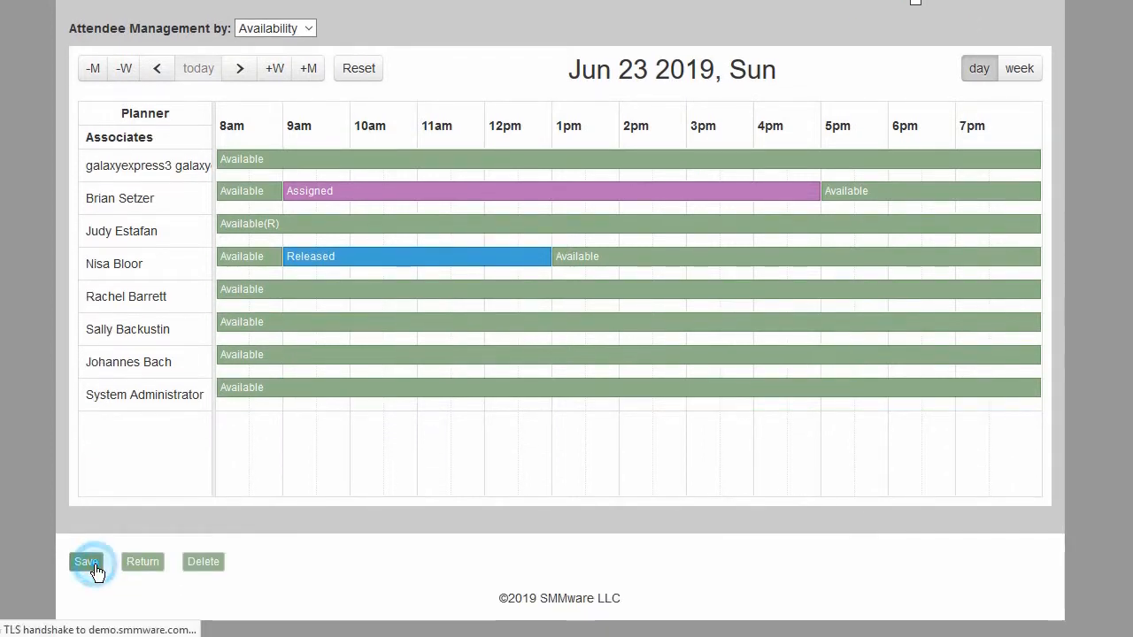
pyautogui.scroll(-3, 306, 417)
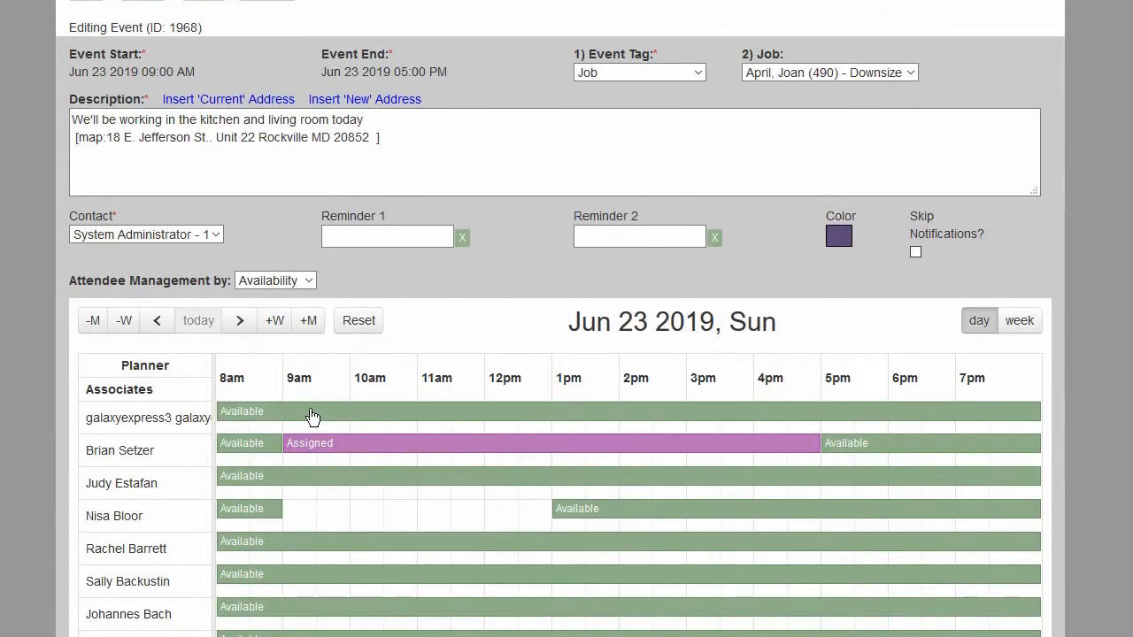
pyautogui.scroll(-1, 319, 409)
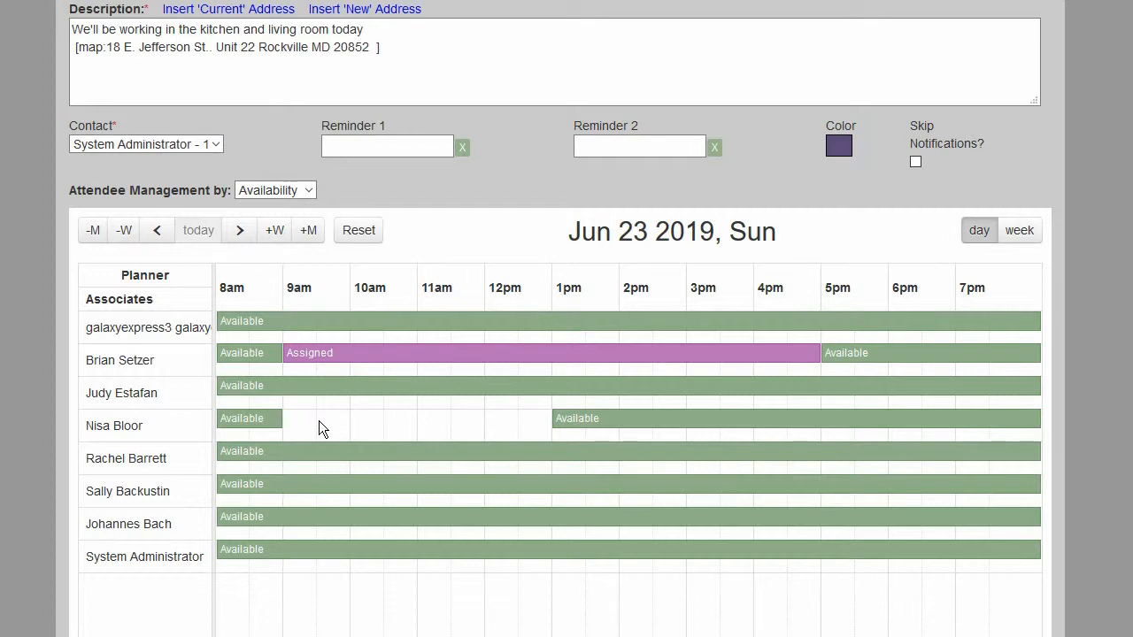
pyautogui.scroll(2, 319, 420)
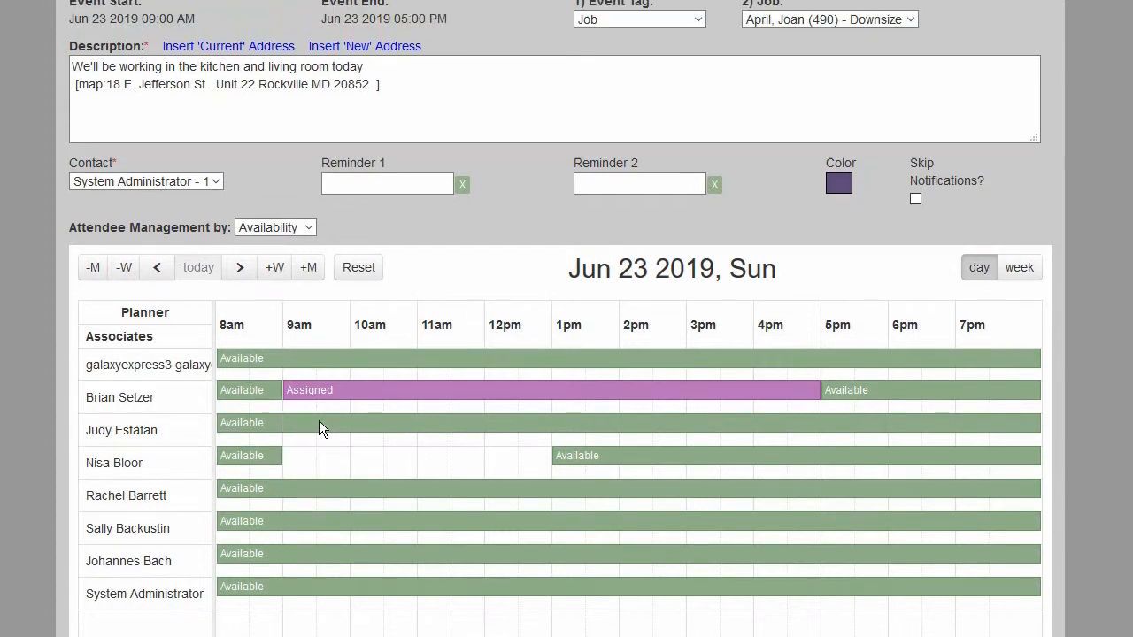